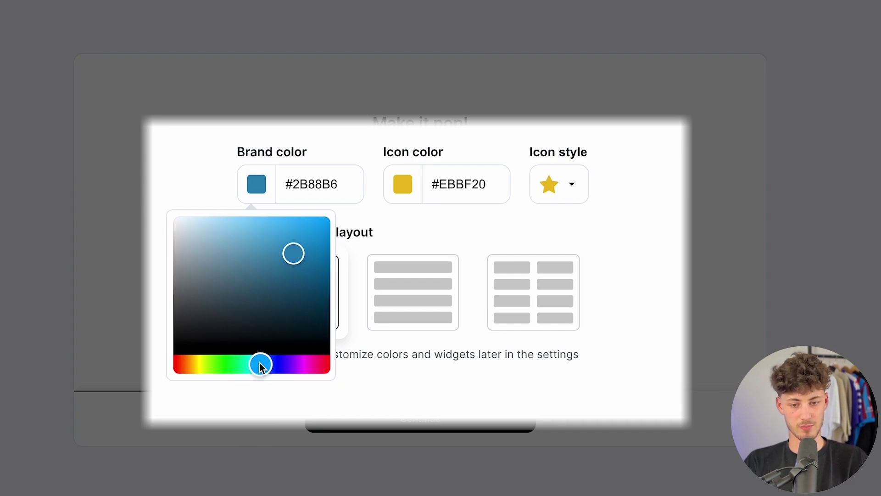
Step: Set the brand color to bright cyan #00C9FF and choose the flame as the icon style
drag(284, 279, 368, 202)
click(411, 183)
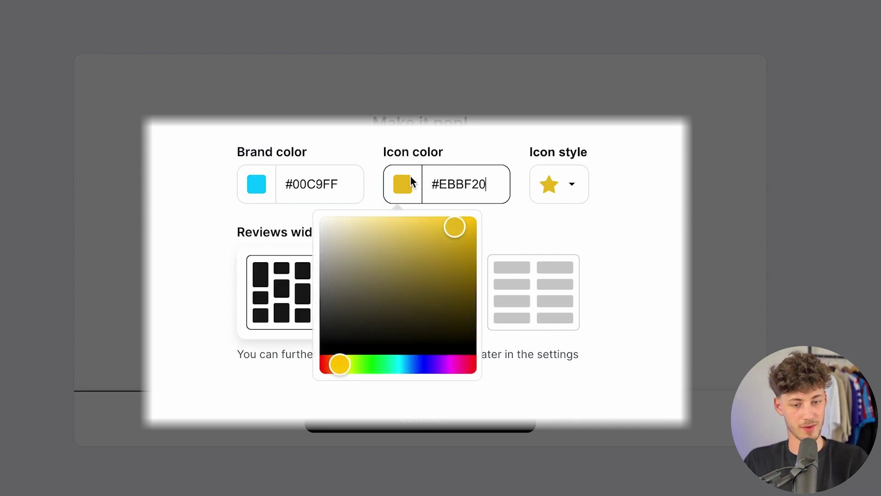
click(565, 184)
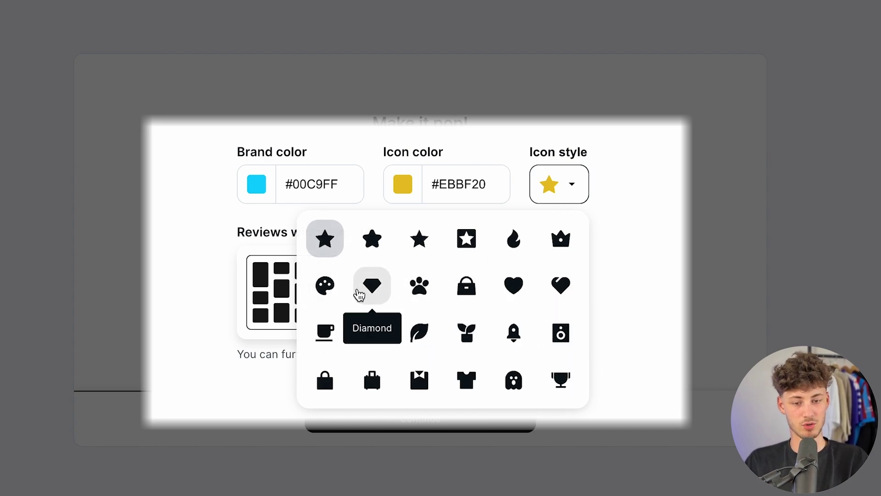
click(364, 288)
click(549, 186)
click(515, 238)
Step: Set the icon color to pure red #FF0000 and close the color picker
click(420, 186)
drag(348, 363, 321, 363)
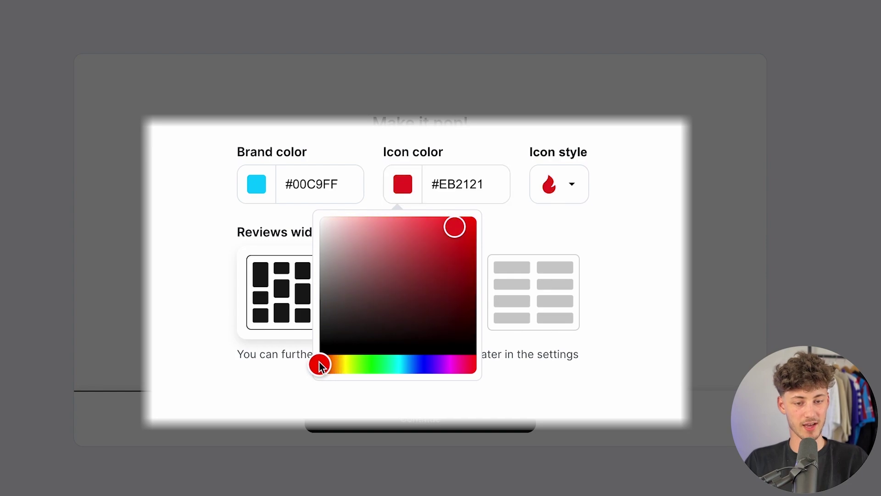
drag(456, 243, 491, 205)
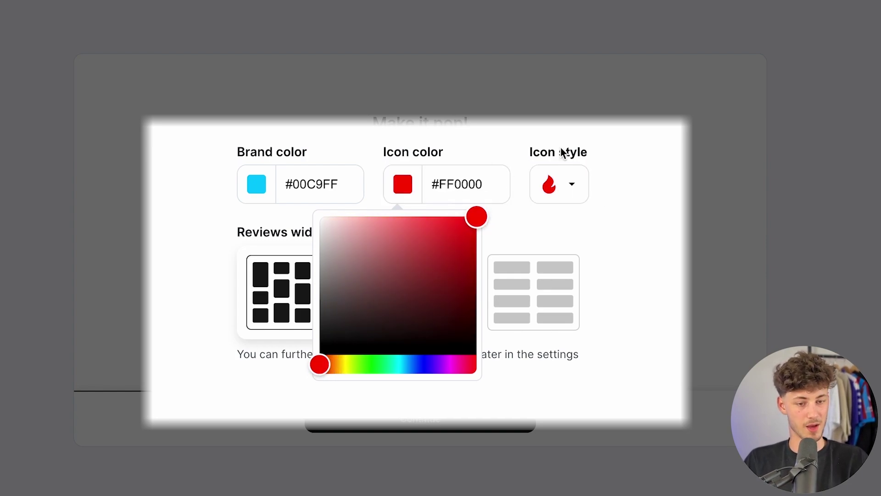
click(539, 168)
click(610, 152)
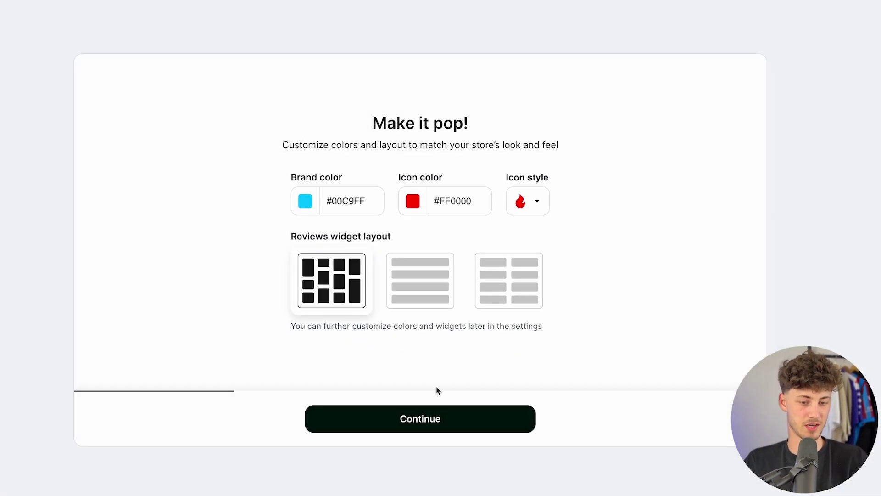
Step: Compare the reviews widget layouts, select the staggered grid layout and continue the setup
triple_click(327, 237)
click(443, 235)
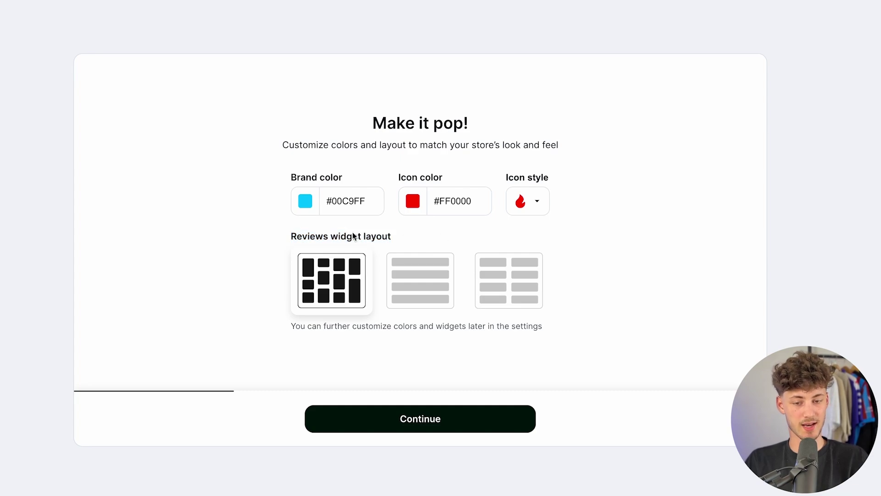
triple_click(321, 237)
click(426, 269)
click(482, 273)
click(319, 301)
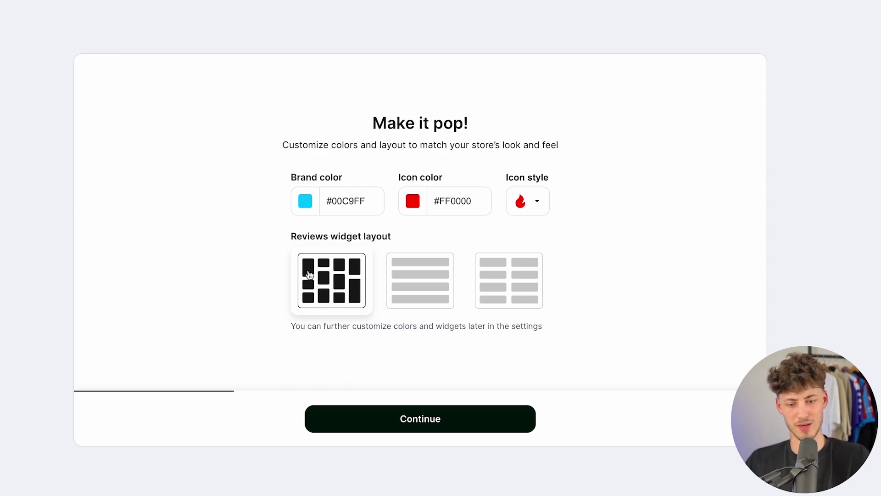
click(419, 417)
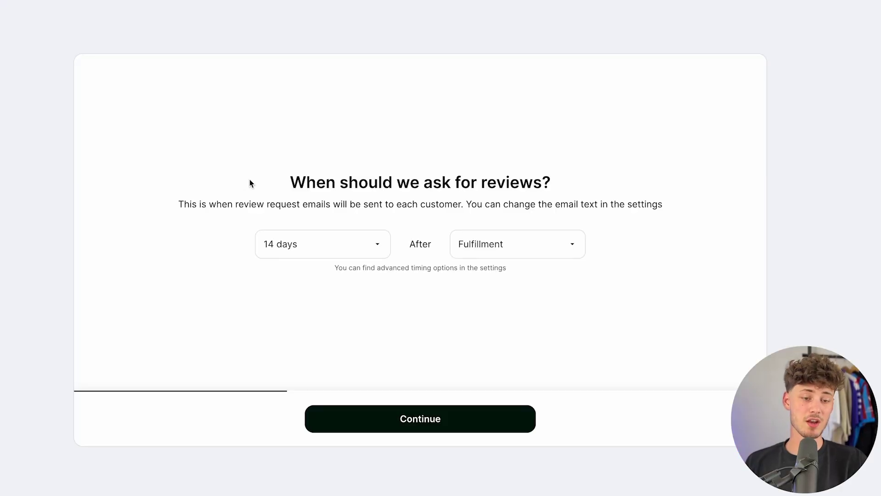
Step: Check the review request delay options, keep 14 days after fulfillment and continue
drag(250, 183, 576, 182)
click(602, 182)
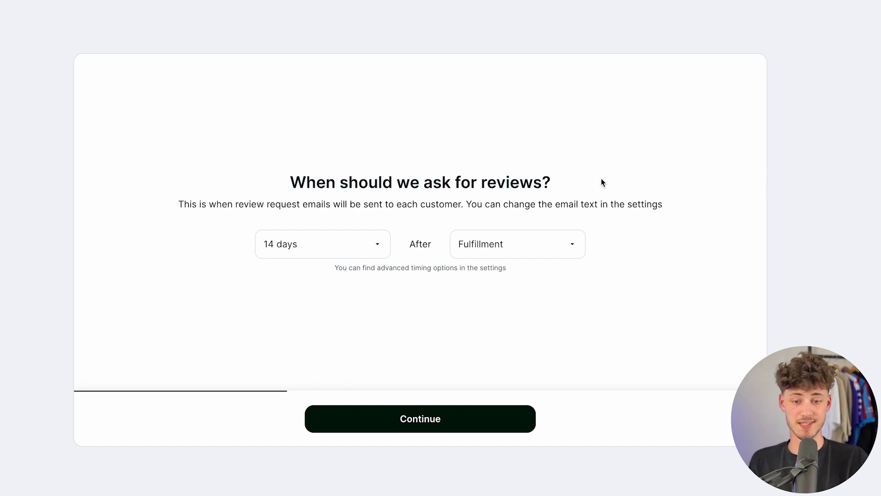
click(318, 242)
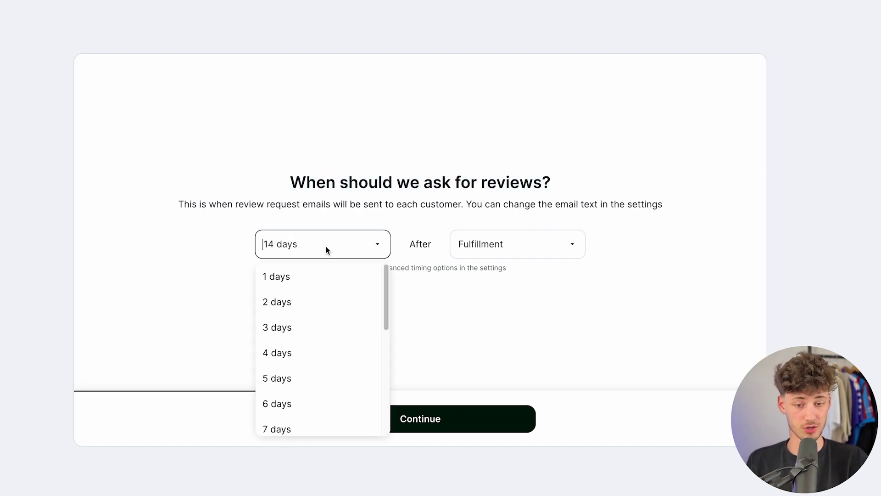
click(315, 205)
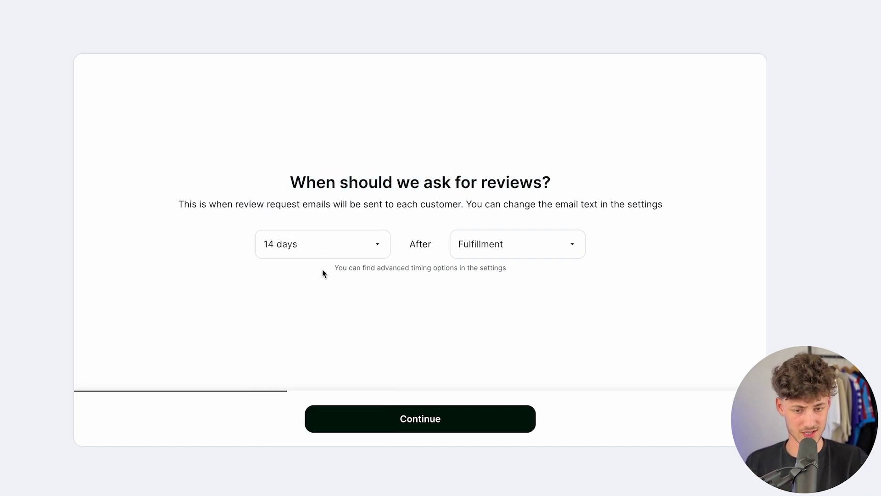
click(458, 427)
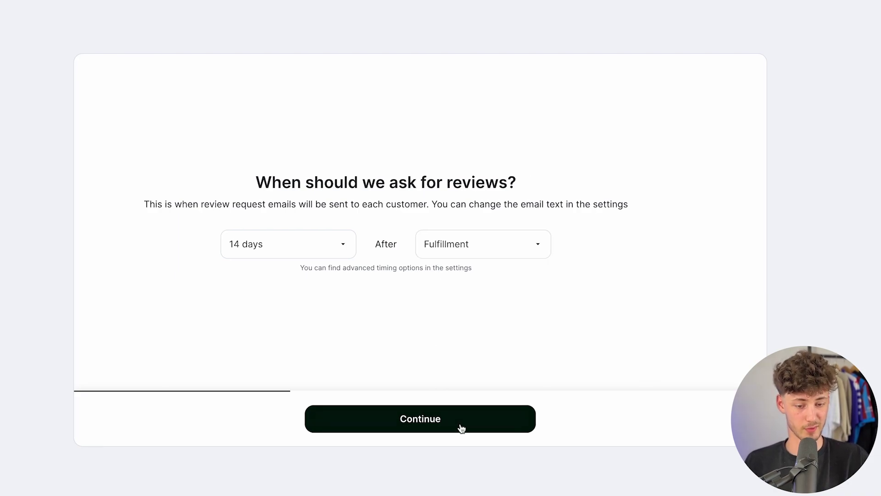
Step: Offer a review discount of 10% for photos and 15% for videos and continue
drag(207, 123, 610, 133)
click(640, 137)
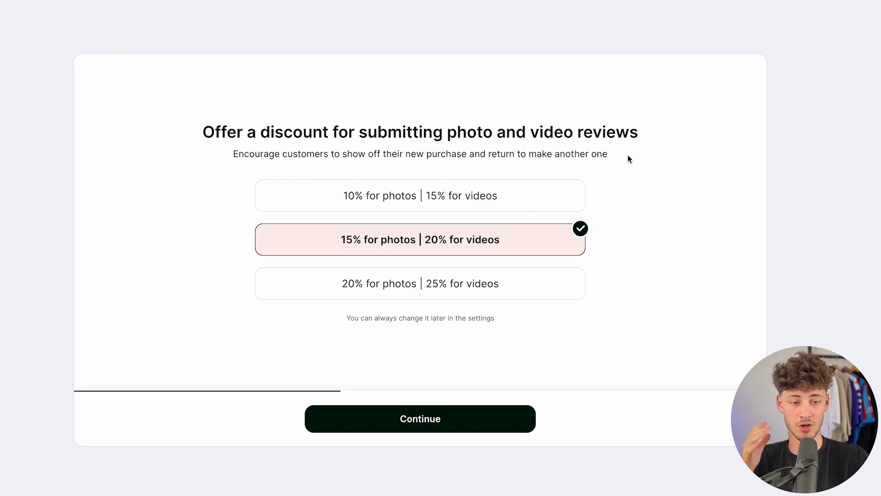
click(478, 194)
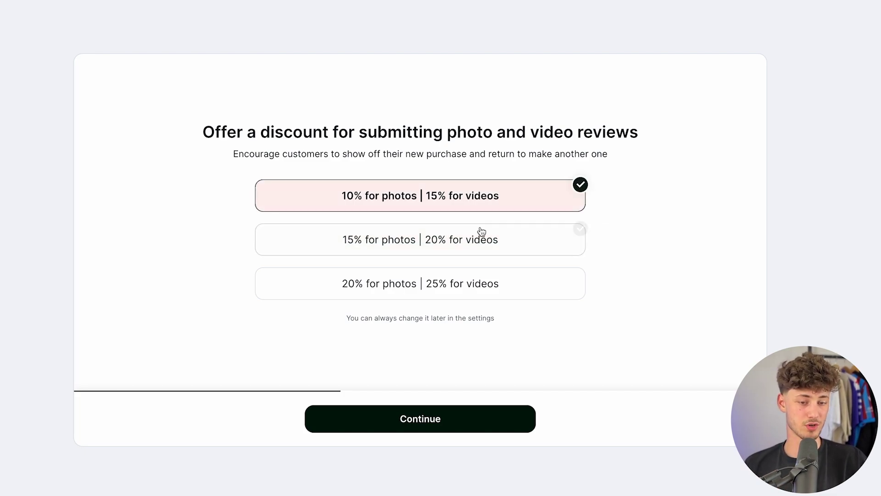
click(479, 190)
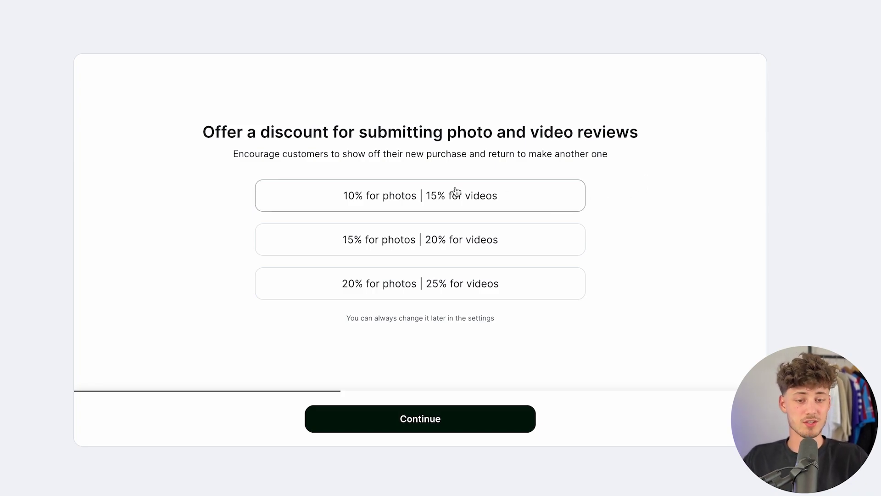
click(382, 202)
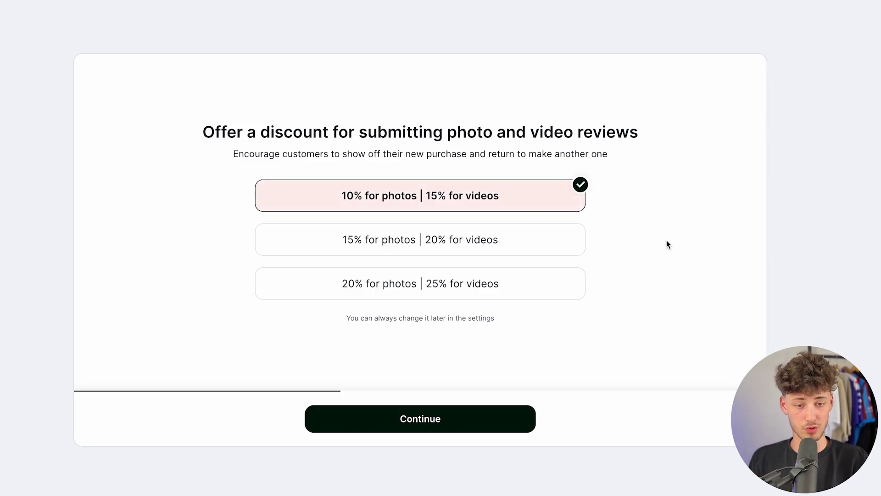
click(456, 420)
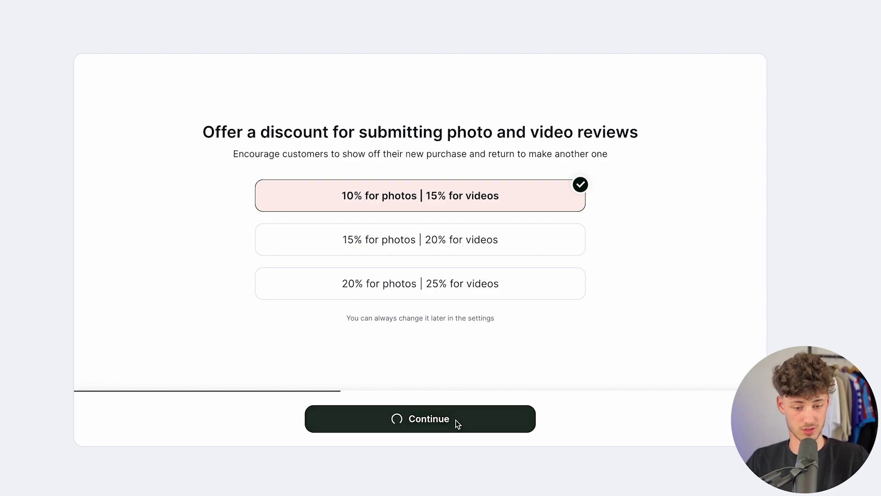
Step: Read the referrals program introduction and proceed to its setup
drag(252, 282, 602, 305)
click(593, 304)
drag(265, 287, 602, 312)
click(606, 316)
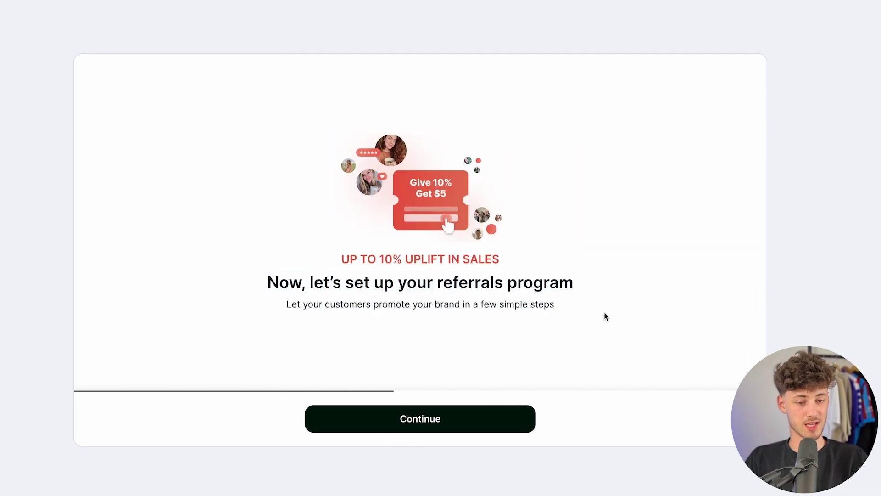
click(444, 420)
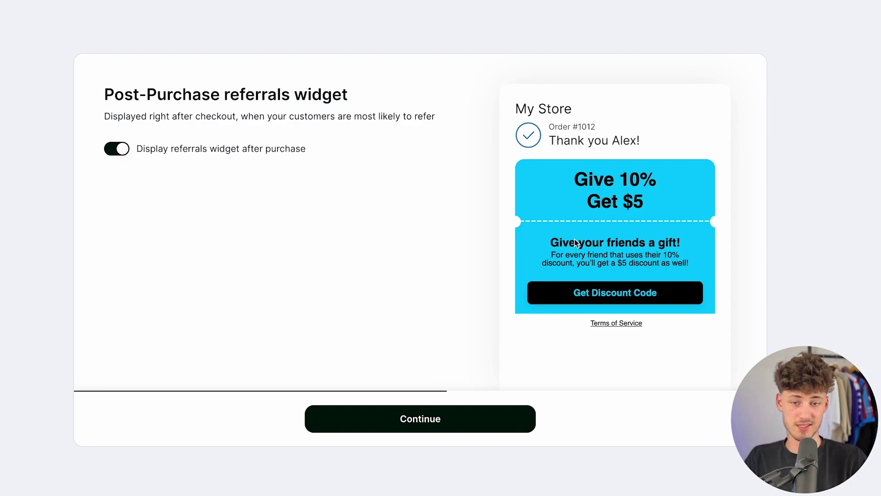
Step: Keep the post-purchase referrals widget enabled and continue
drag(229, 99, 380, 112)
click(370, 104)
click(464, 419)
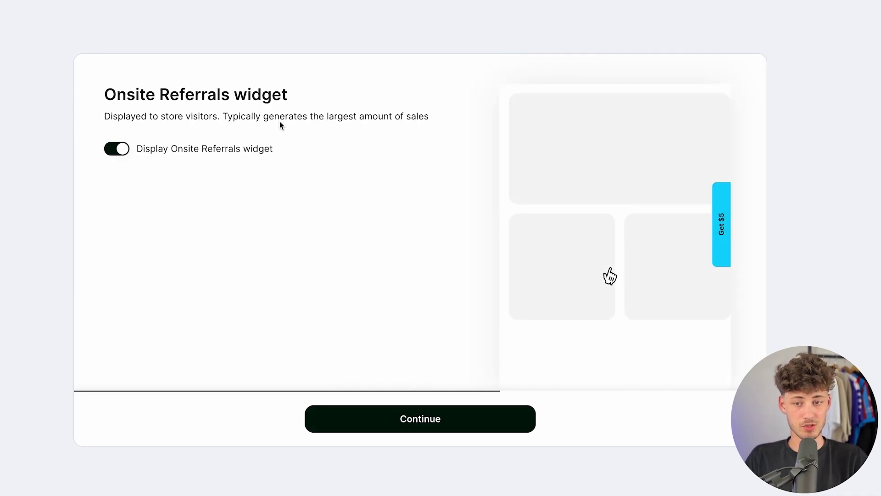
Step: Turn off the display of the Onsite Referrals widget and continue
drag(79, 109, 329, 98)
click(329, 98)
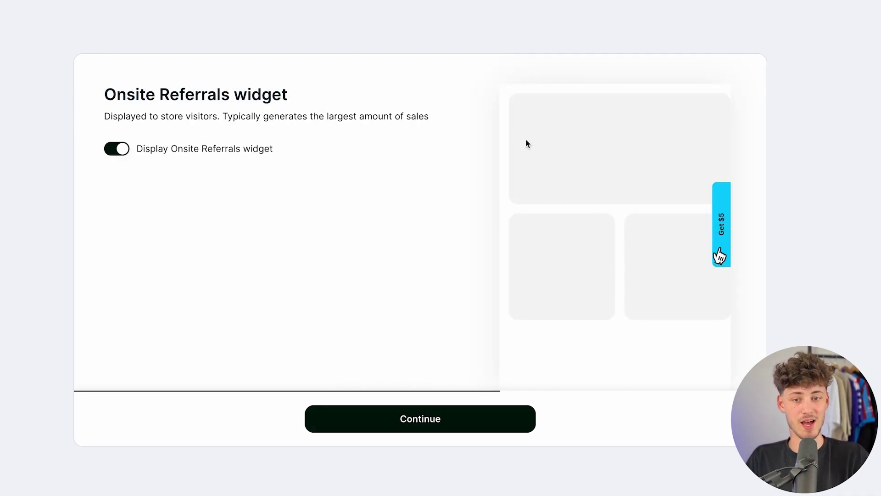
drag(161, 92, 289, 94)
click(290, 94)
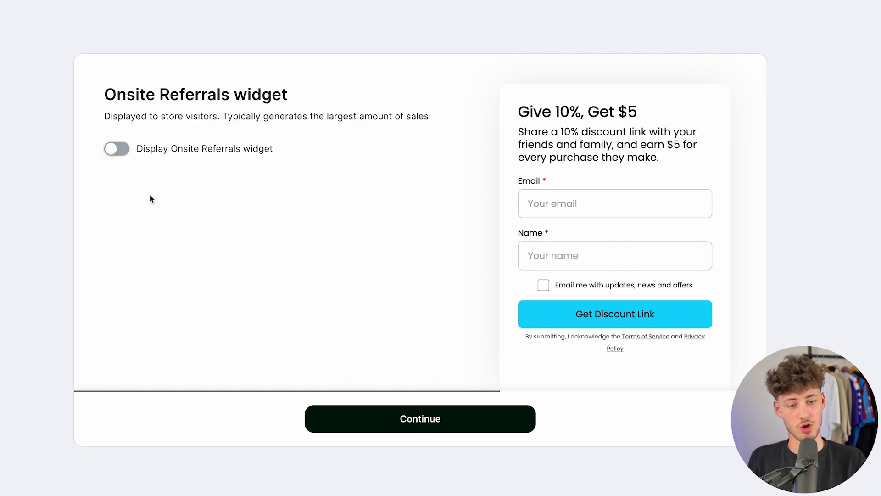
click(429, 418)
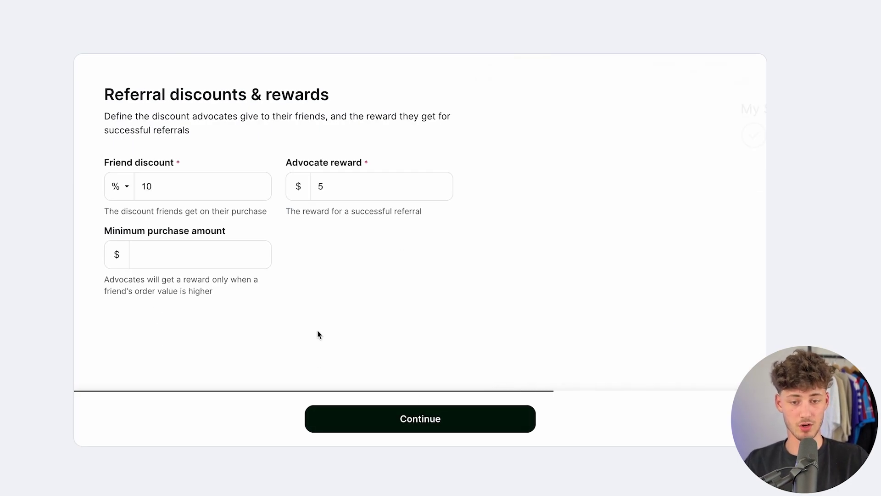
Step: Review the referral discount fields, accept a 10% friend discount and $5 advocate reward without a minimum purchase amount, and continue
drag(73, 89, 366, 95)
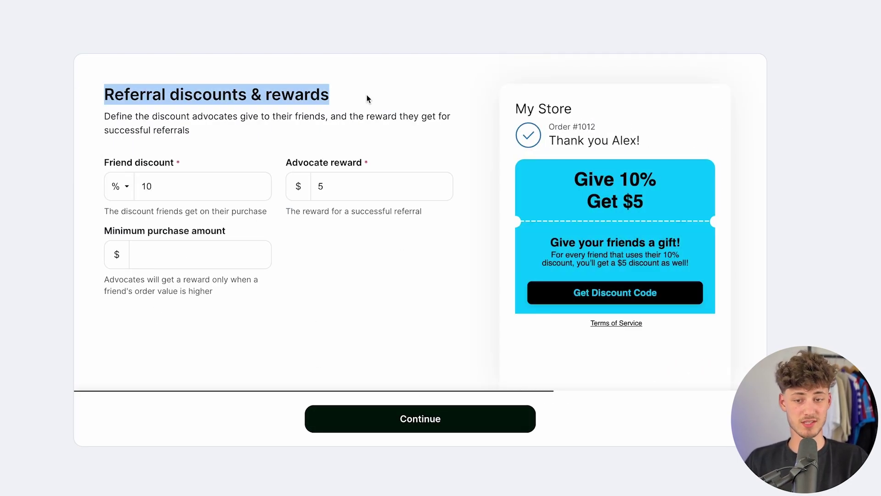
click(403, 93)
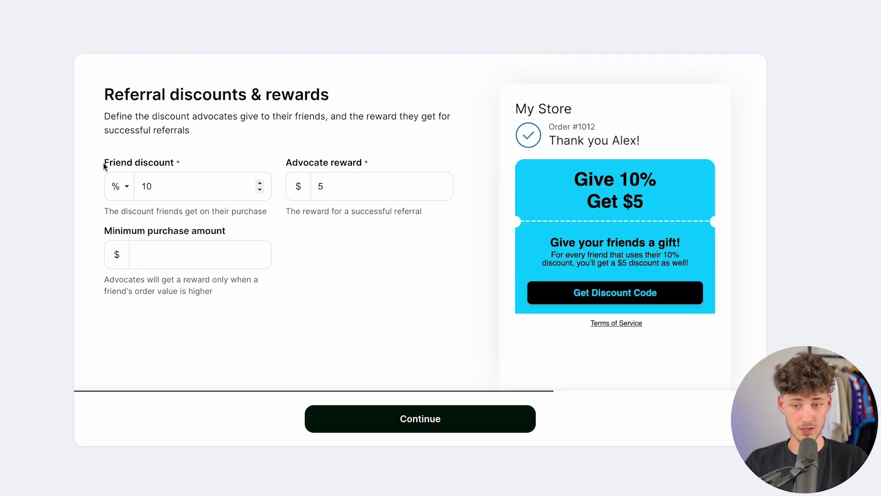
drag(106, 161, 202, 163)
click(162, 193)
double_click(161, 193)
drag(369, 163, 286, 163)
click(403, 154)
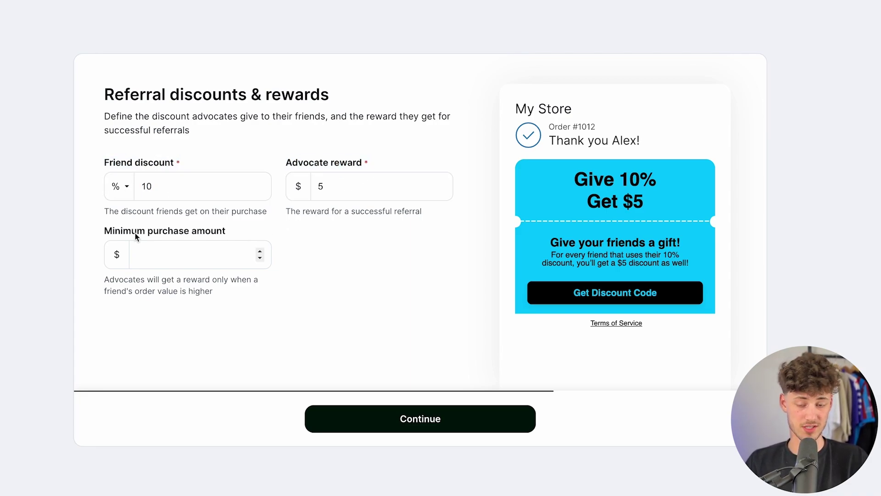
drag(89, 231, 242, 231)
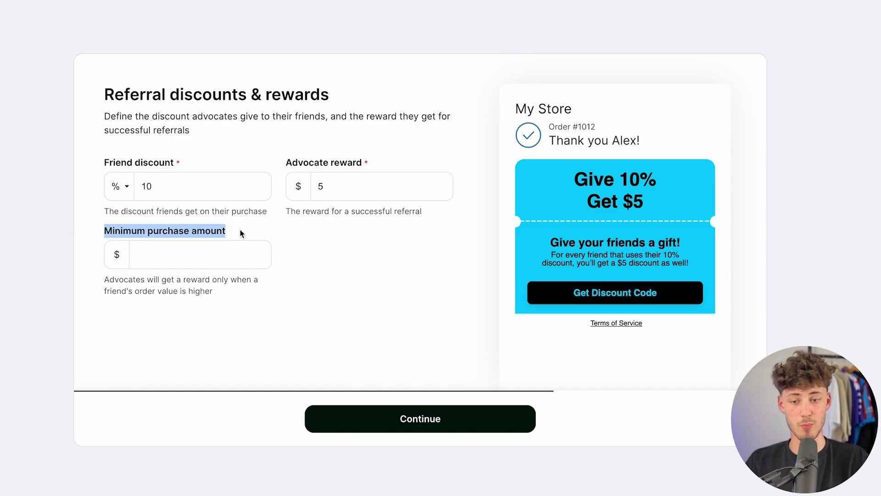
click(242, 234)
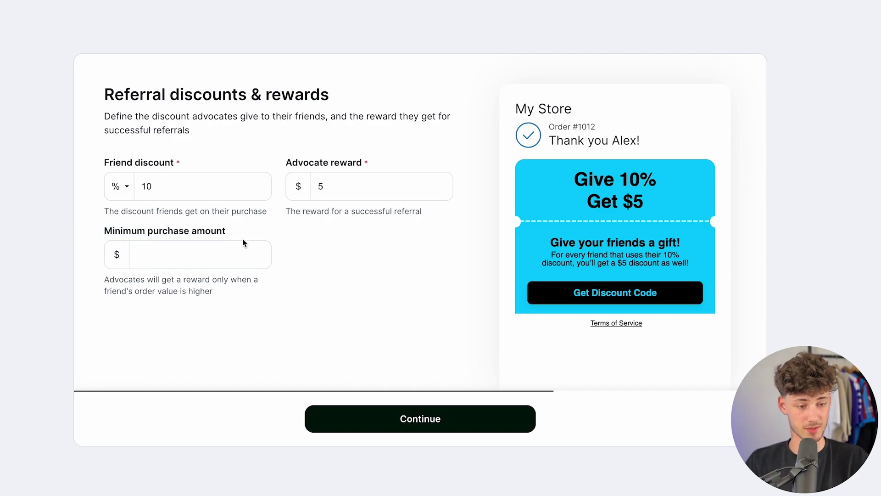
click(455, 425)
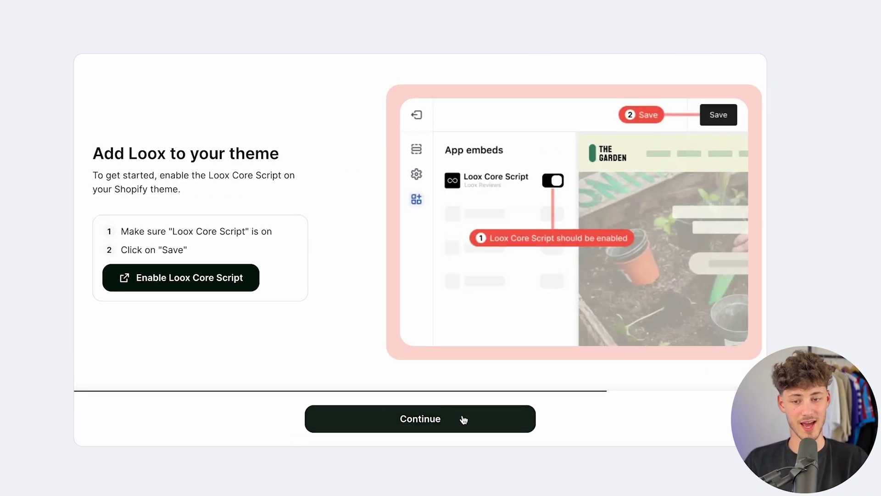
Step: Enable the Loox Core Script app embed in the Shopify theme editor and save the theme
click(186, 279)
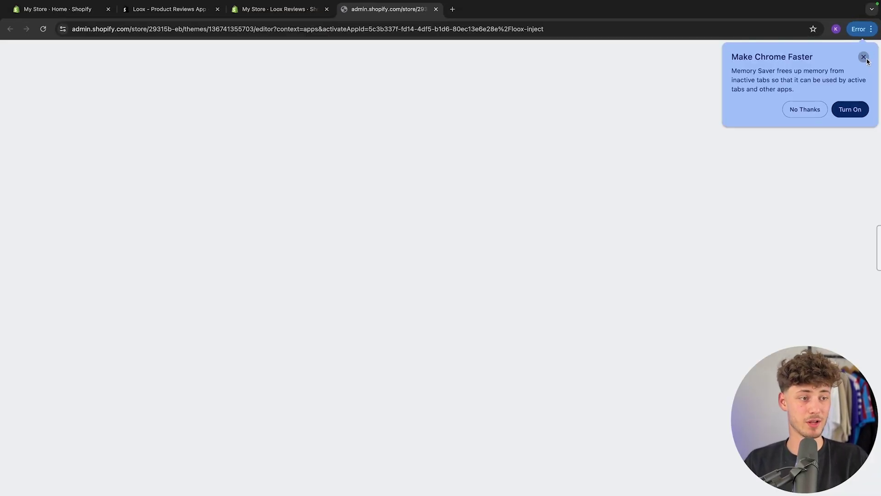
click(863, 57)
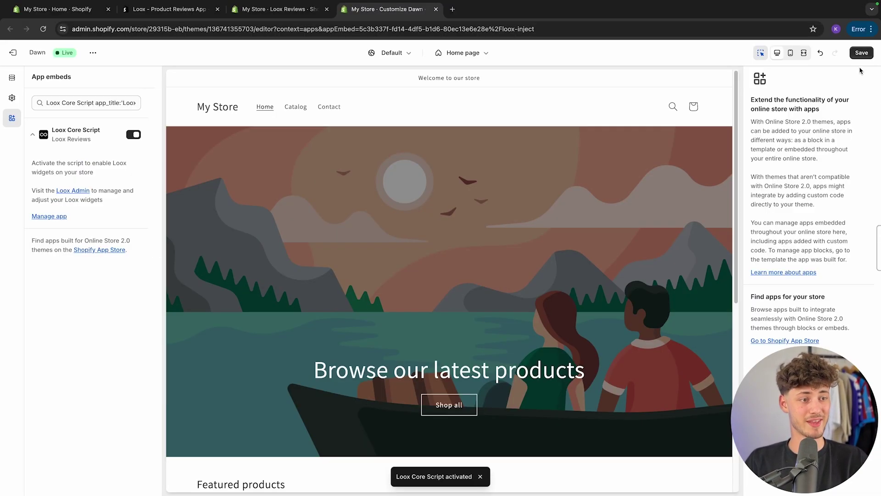
click(859, 53)
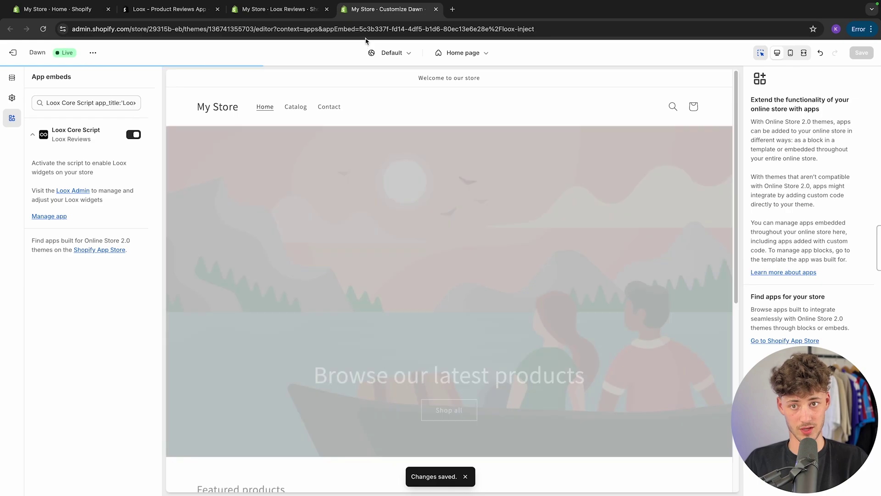
Step: Close the theme editor, return to the Loox setup and continue to the product reviews widget stage
key(ctrl+shift+Tab)
middle_click(357, 8)
click(523, 429)
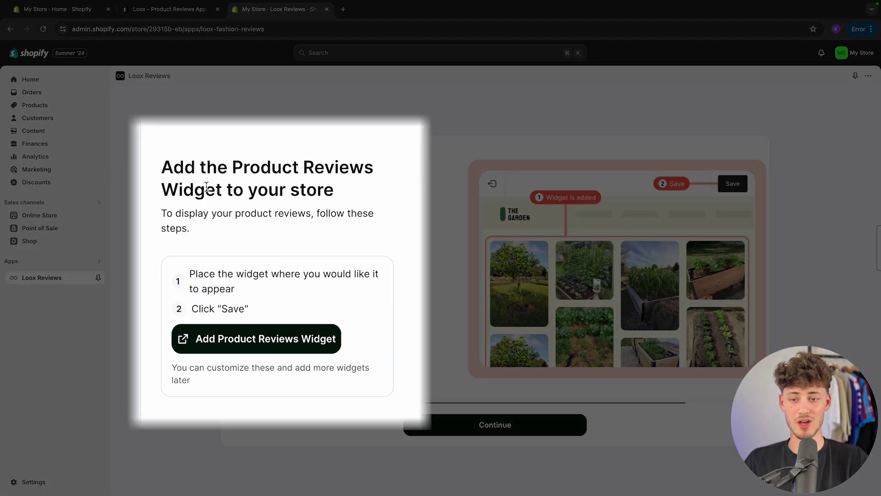
Step: Add the Product Reviews Widget to the store's default product template from the Loox setup
drag(145, 163, 334, 205)
click(365, 251)
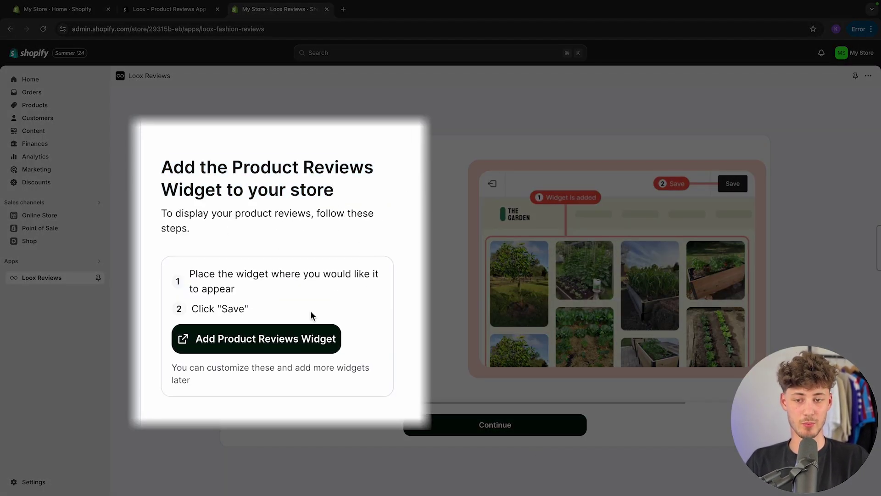
click(303, 340)
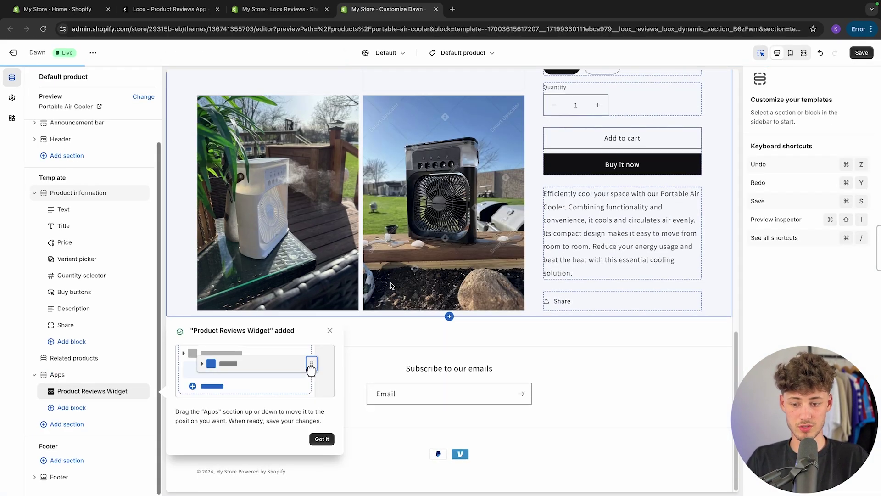
Step: Check the Product Reviews Widget in the product page preview and save the theme
click(109, 391)
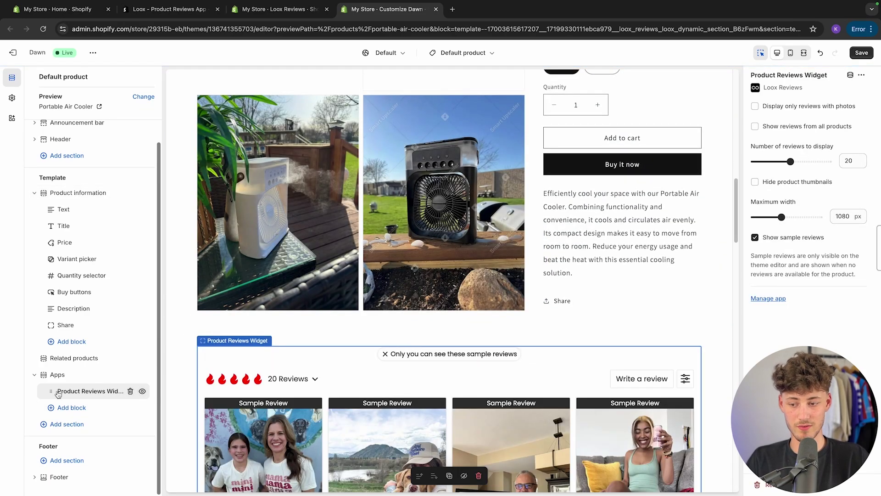
scroll(459, 333, down, 6)
scroll(458, 333, down, 7)
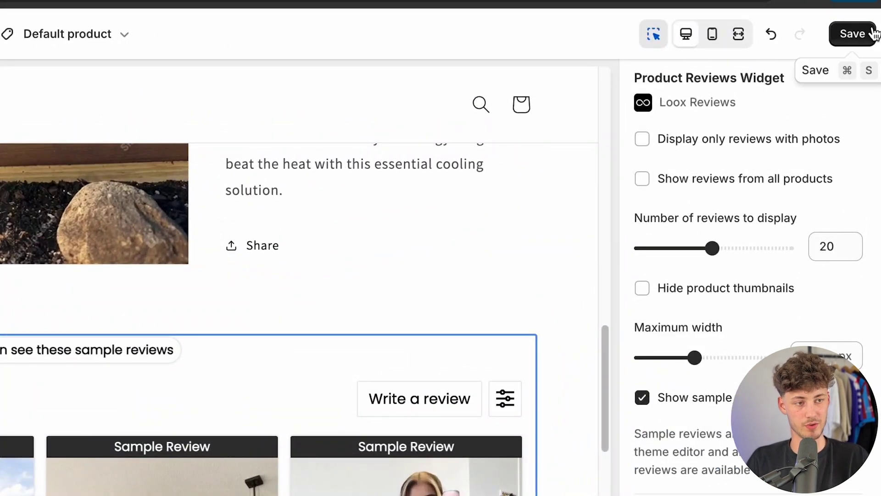
click(875, 33)
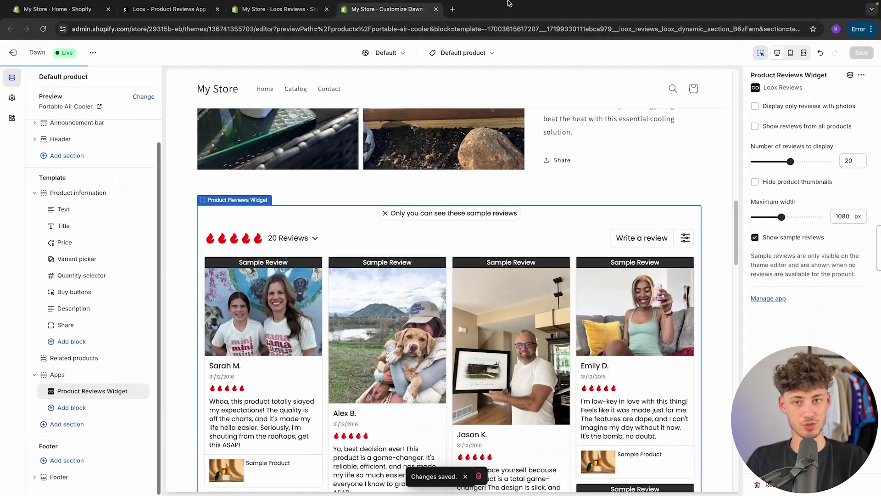
Step: Return to the Loox setup, continue to the rating widget stage and add the Rating Widget to the product template
click(316, 13)
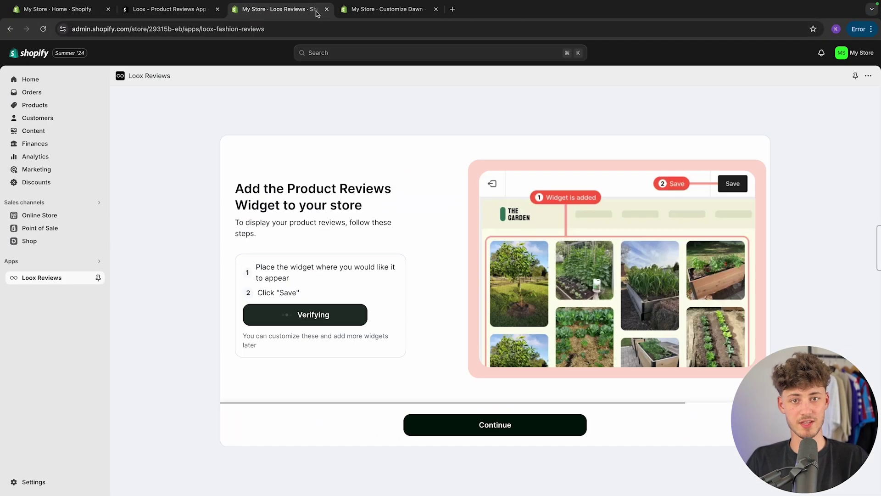
click(476, 420)
drag(236, 190, 302, 215)
click(310, 311)
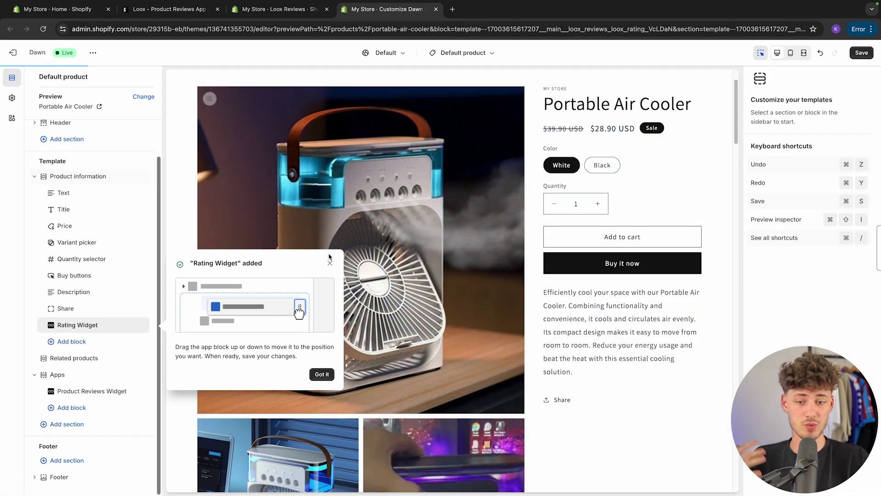
Step: Check the Rating Widget on the product page and move it directly below the Price block
click(92, 325)
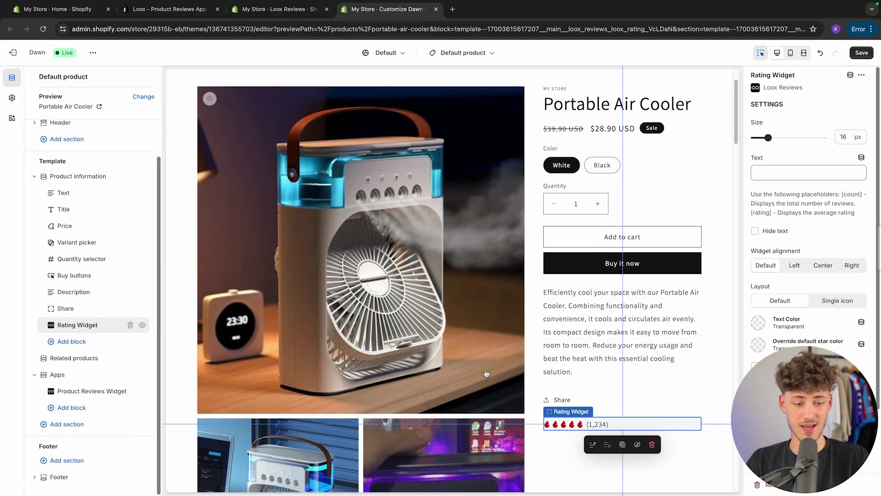
scroll(607, 424, down, 6)
scroll(607, 424, up, 1)
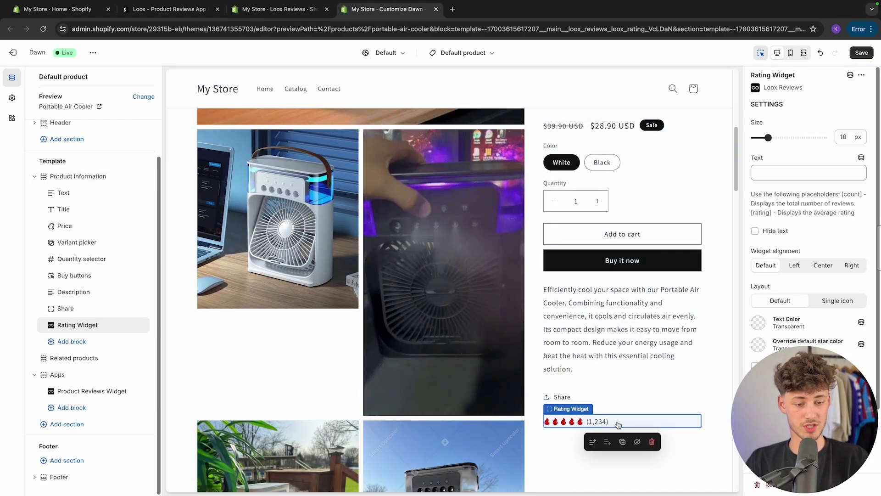
scroll(283, 305, up, 2)
scroll(283, 305, up, 3)
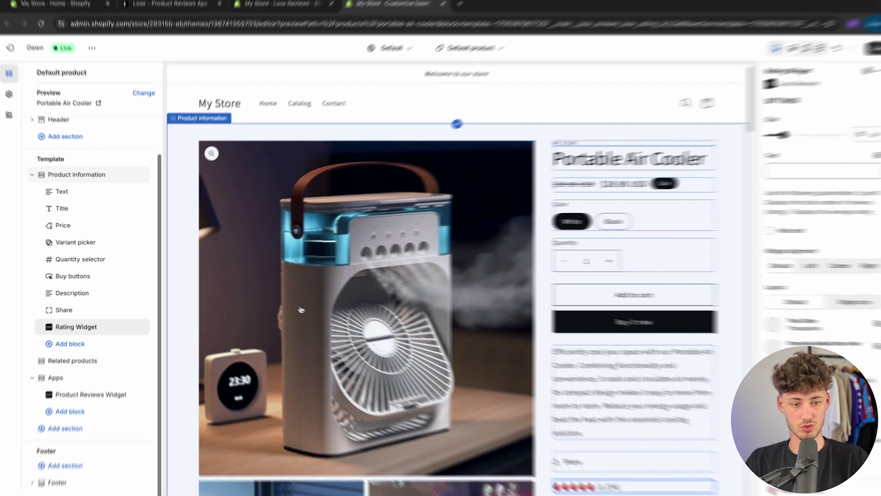
drag(52, 323, 35, 241)
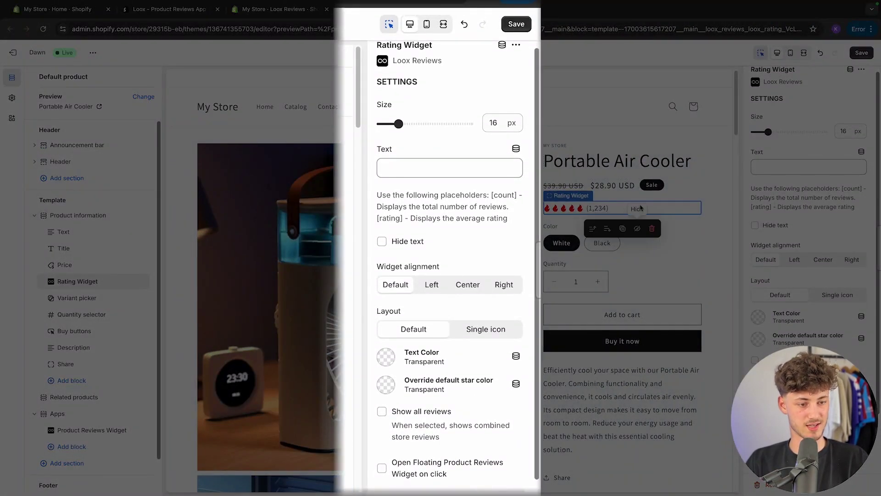
Step: Set the Rating Widget's alignment to Center
scroll(810, 247, down, 1)
scroll(811, 246, down, 2)
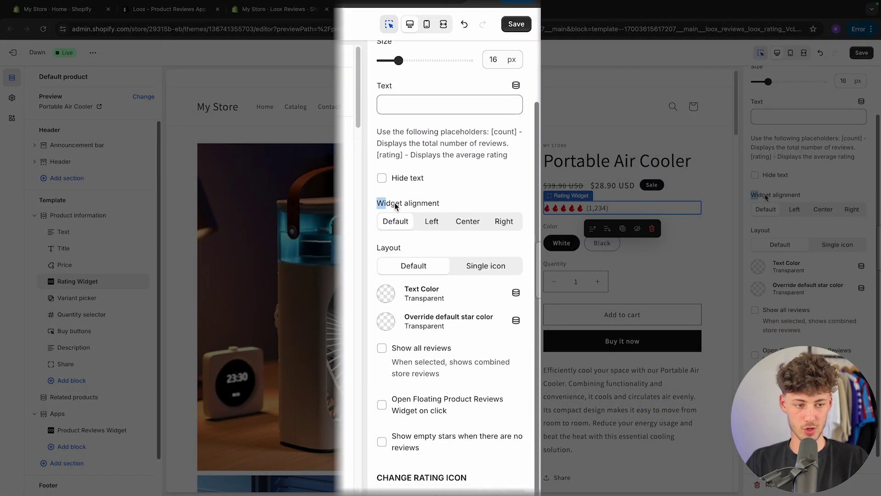
click(823, 210)
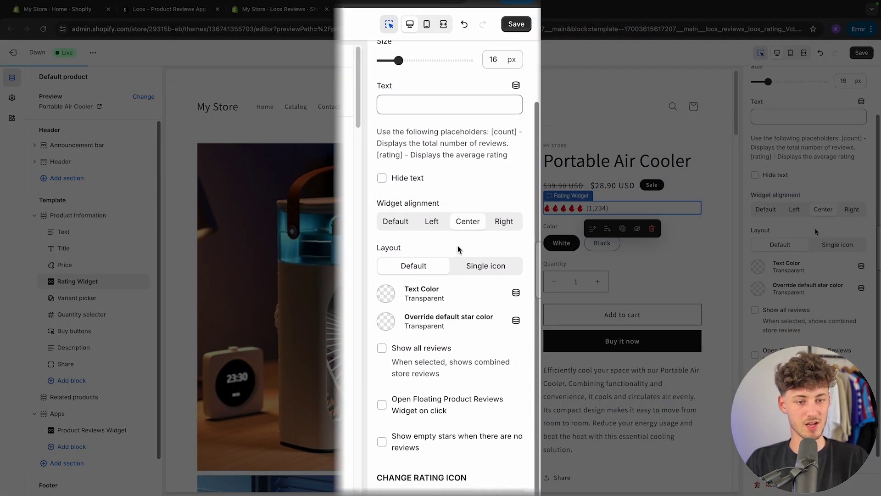
click(569, 207)
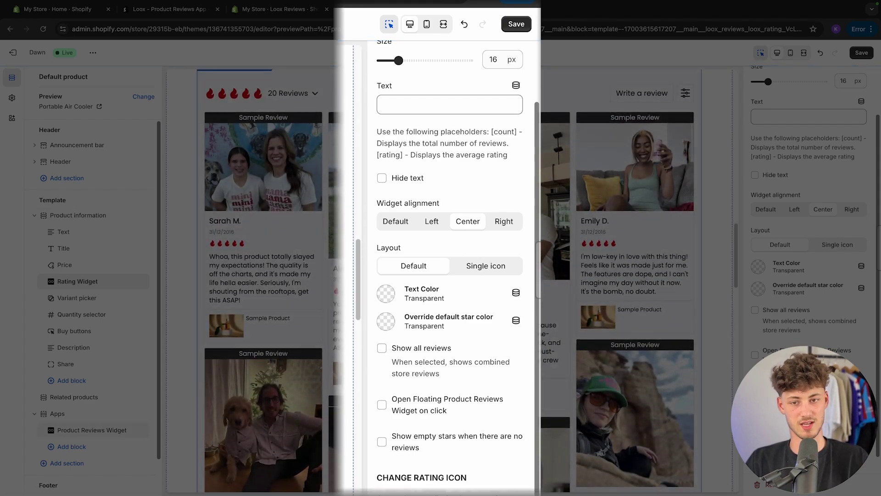
Step: Review the Rating Widget's combined-reviews and floating-widget options, leave both disabled, and save the theme
scroll(819, 275, down, 1)
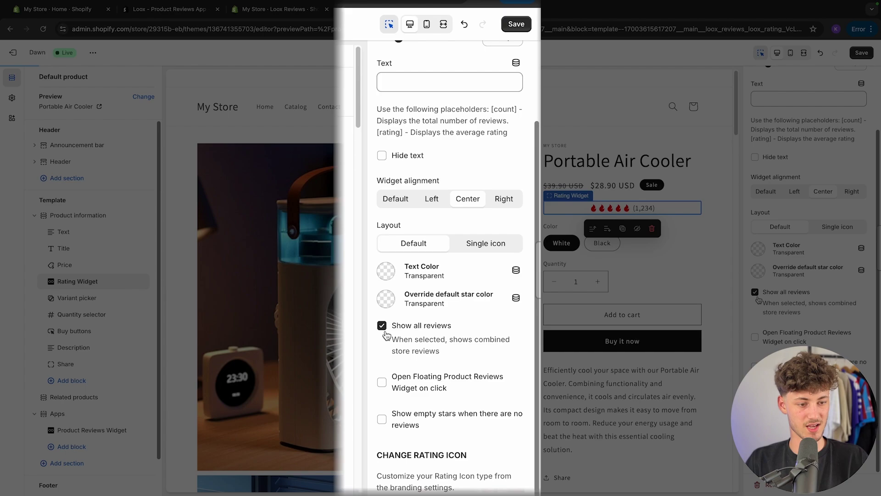
drag(394, 376, 464, 398)
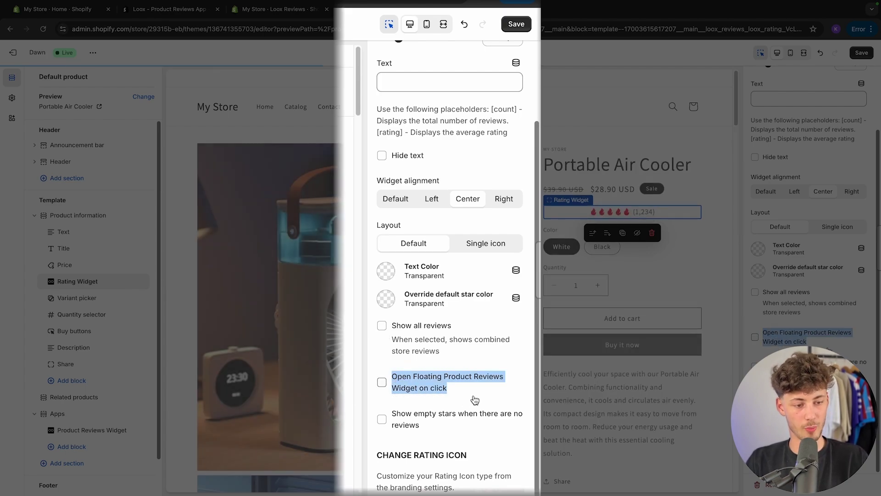
click(477, 396)
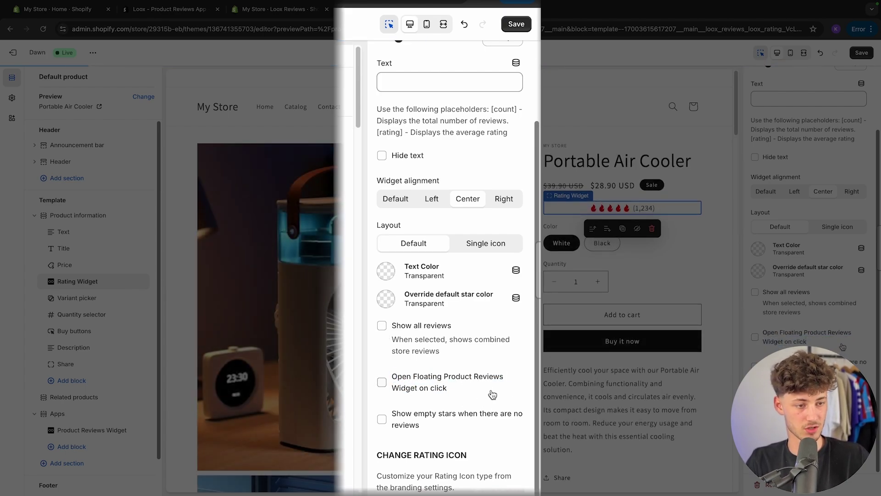
scroll(840, 328, up, 3)
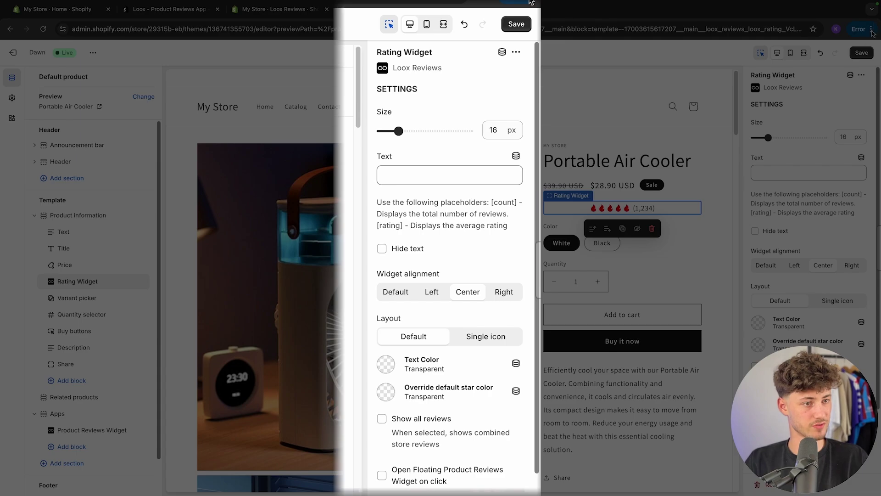
click(863, 53)
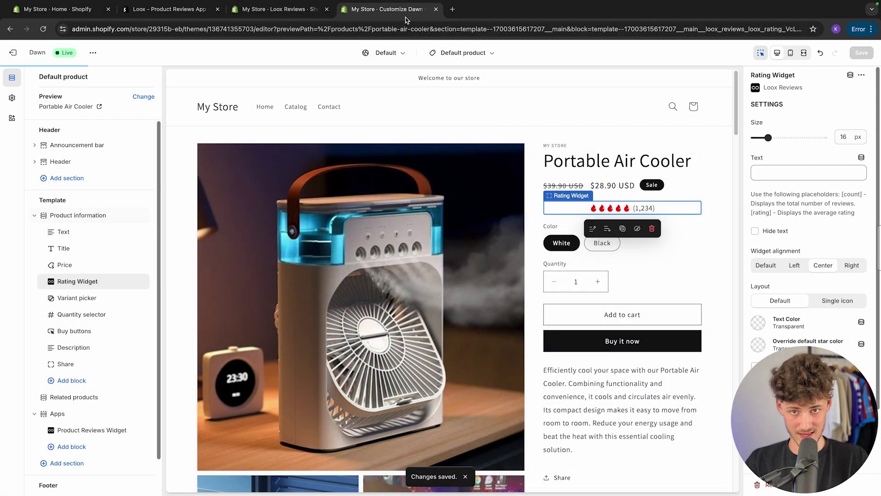
Step: Close the theme editor, finish the remaining Loox setup and choose to import reviews
click(436, 9)
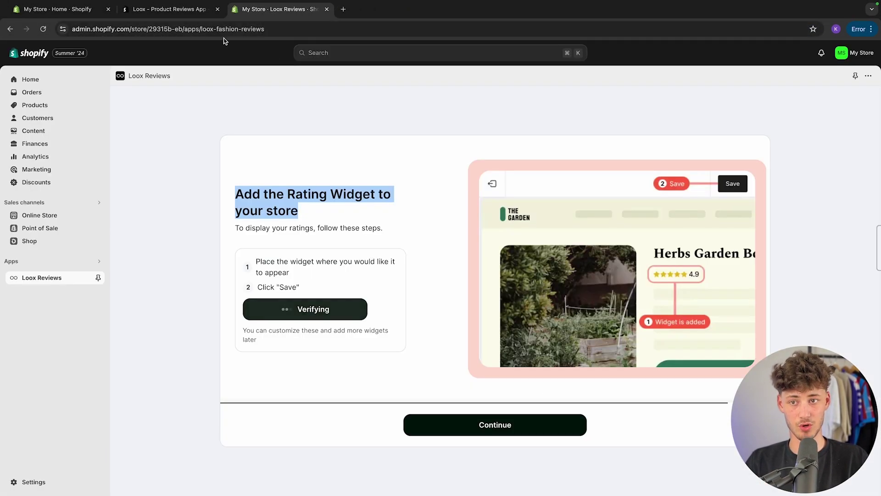
click(537, 435)
drag(439, 227, 569, 258)
click(472, 342)
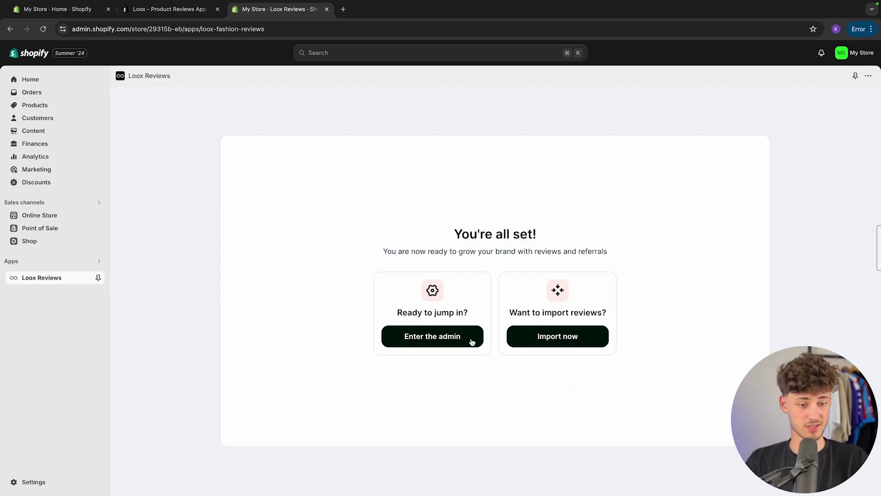
click(583, 347)
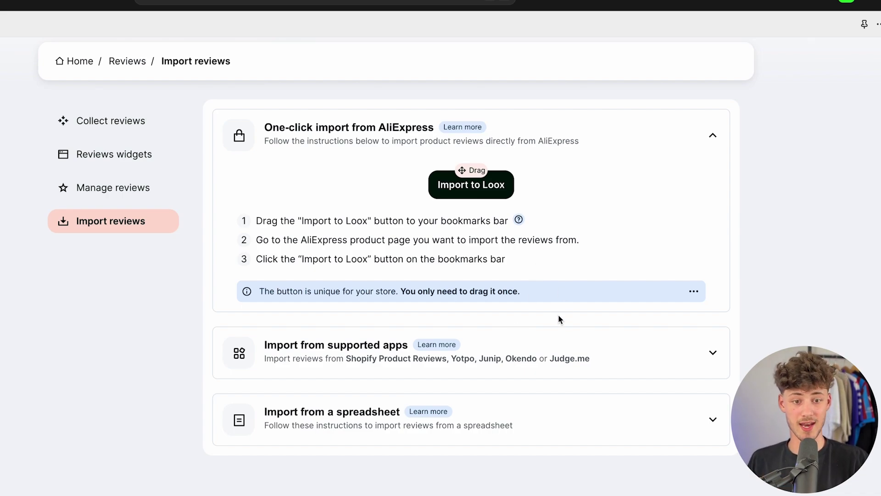
Step: Examine the instructions for importing from supported review apps and return to the one-click AliExpress import
click(706, 353)
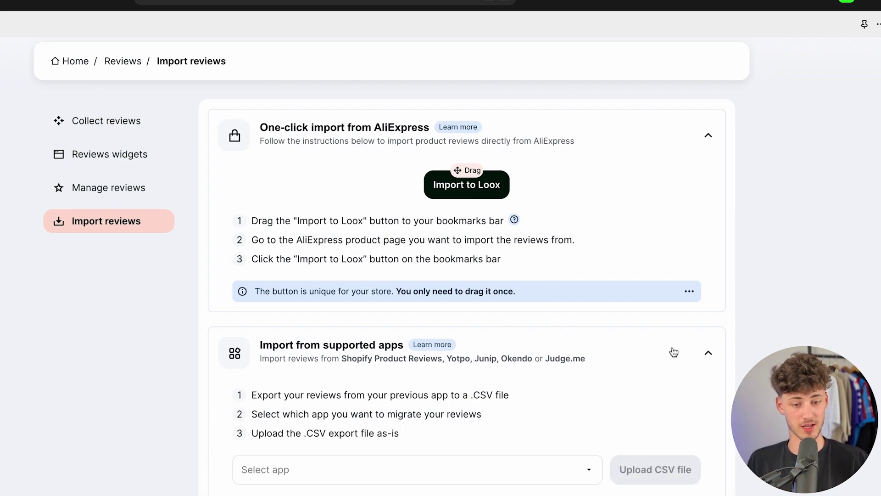
scroll(414, 321, down, 2)
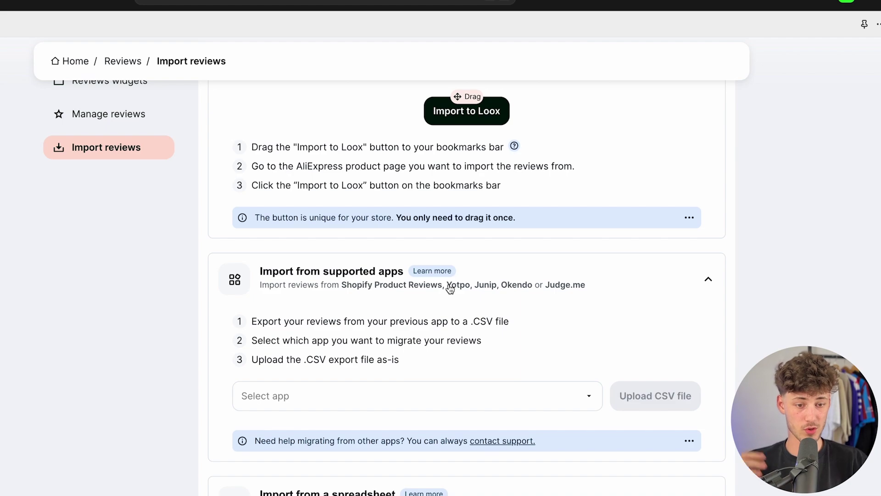
click(555, 295)
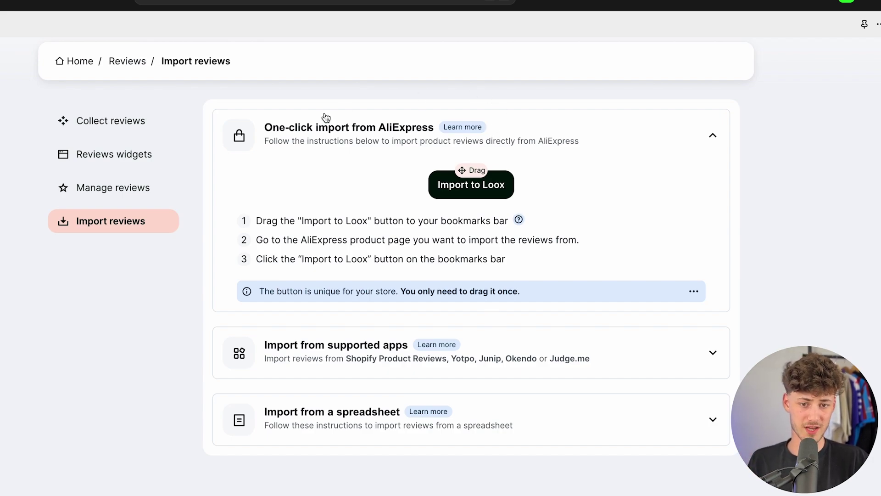
click(420, 139)
click(551, 133)
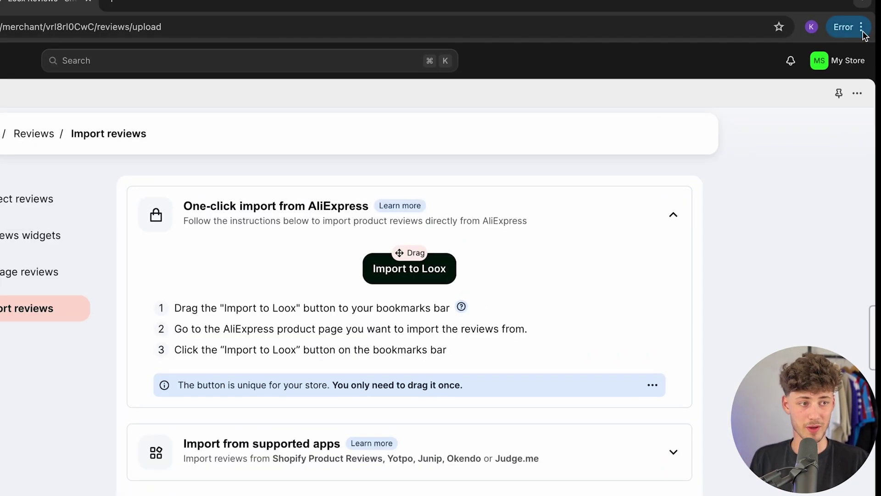
Step: Show the browser's bookmarks bar and add the Import to Loox button to it
click(862, 27)
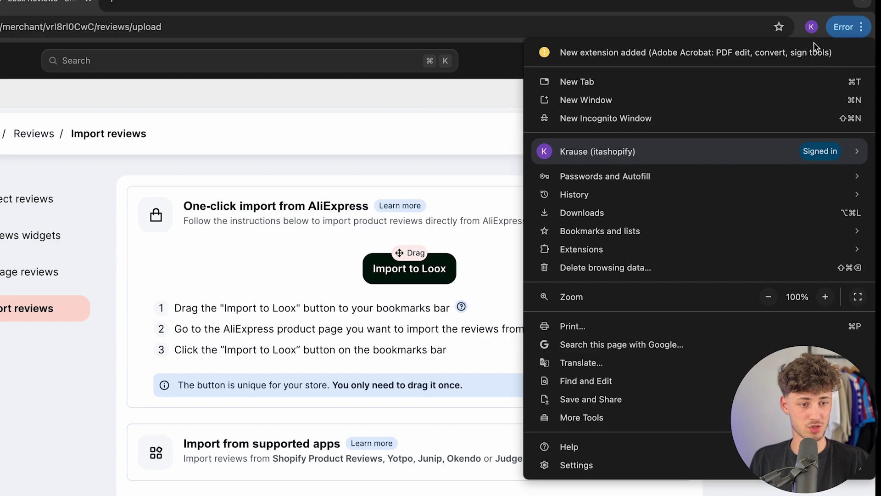
mouse_move(600, 231)
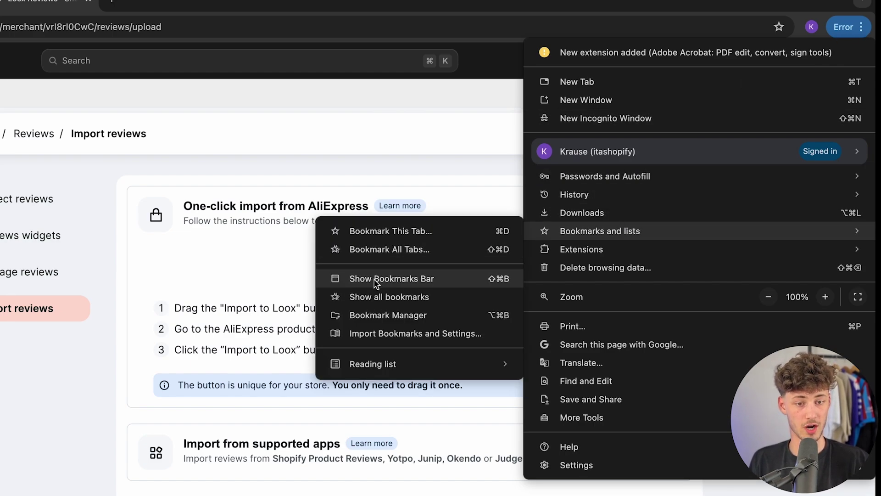
click(406, 286)
drag(413, 289, 0, 72)
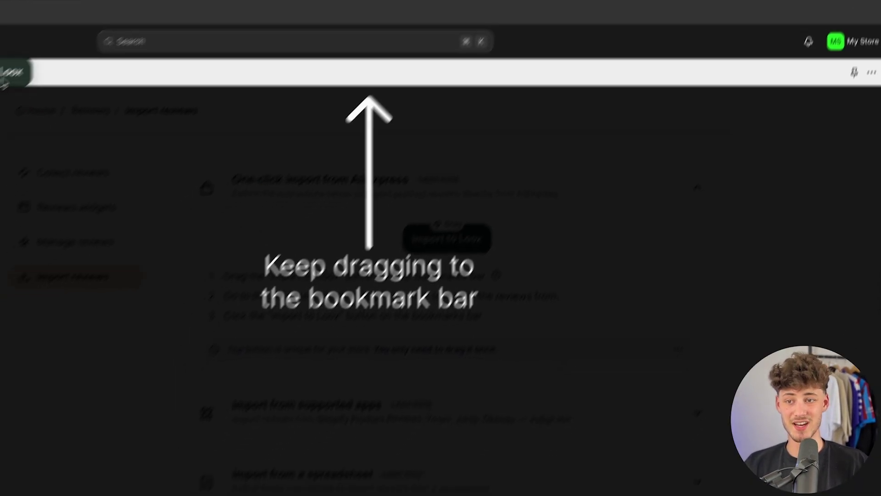
drag(31, 5, 31, 45)
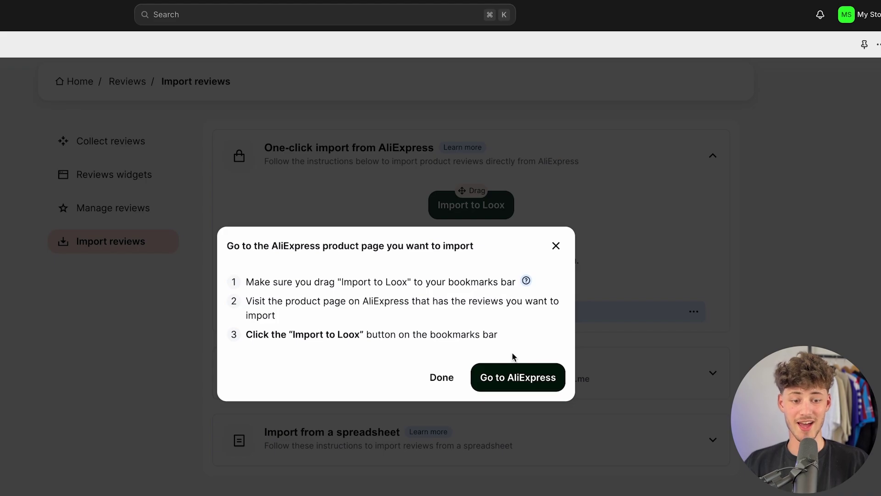
Step: Launch Import to Loox on the matching AliExpress air cooler page and choose Portable Air Cooler as the product to import to
click(515, 372)
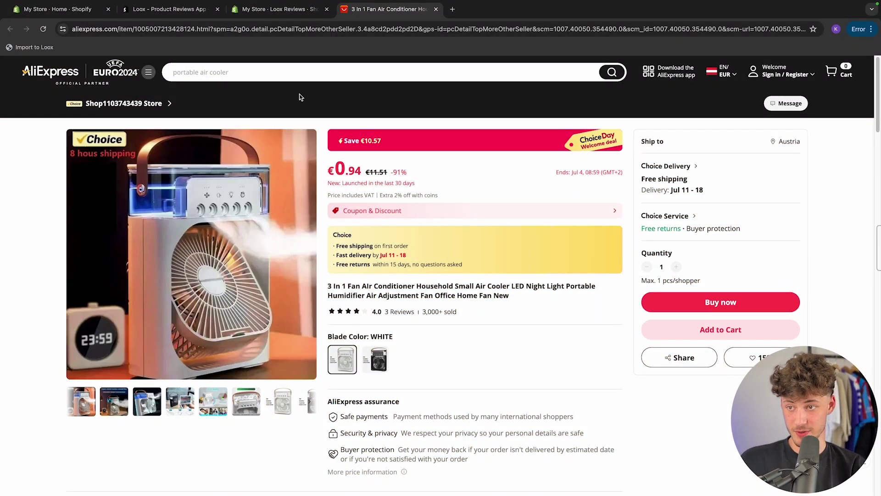
click(28, 48)
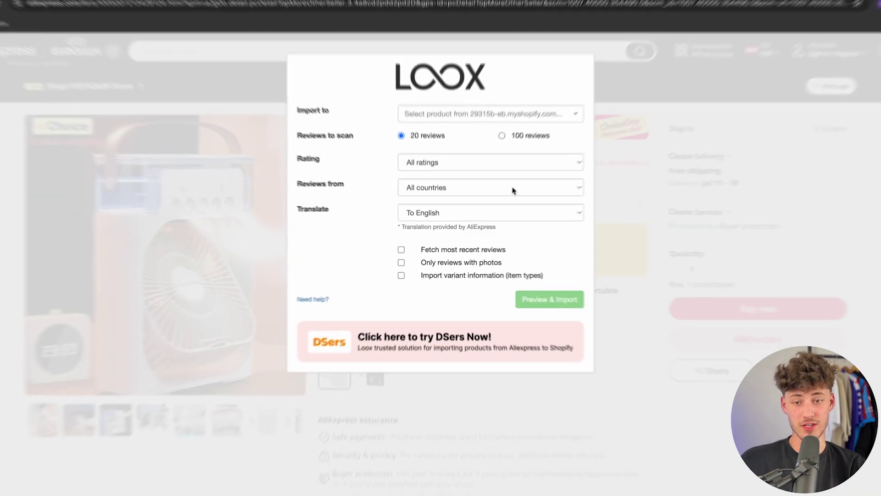
click(485, 127)
click(480, 159)
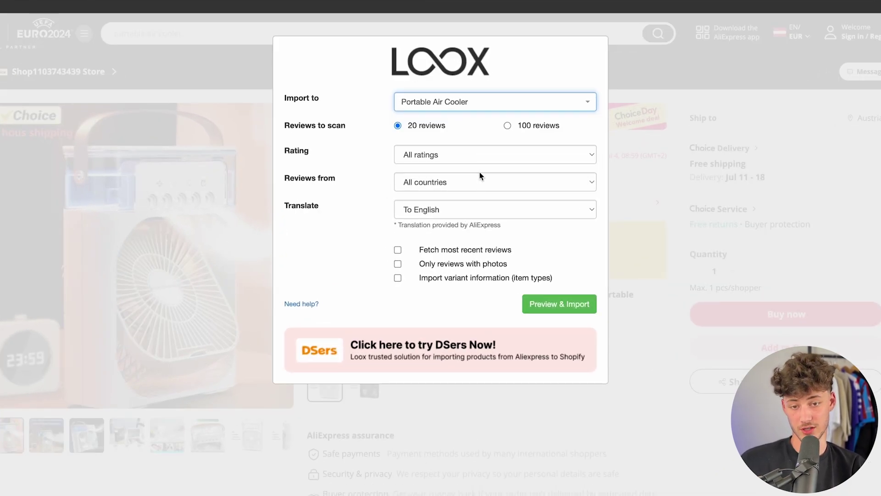
Step: Set the import's rating filter to 4 stars and up, and review the country choices while keeping All countries
click(459, 158)
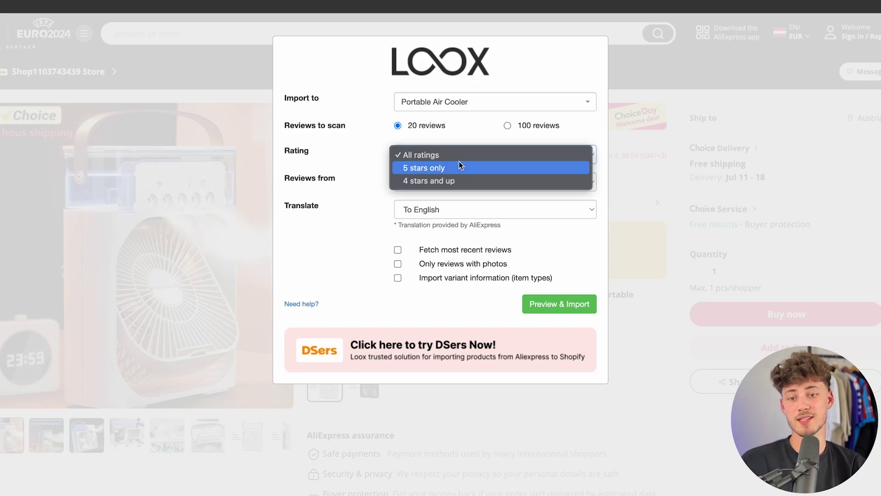
click(442, 182)
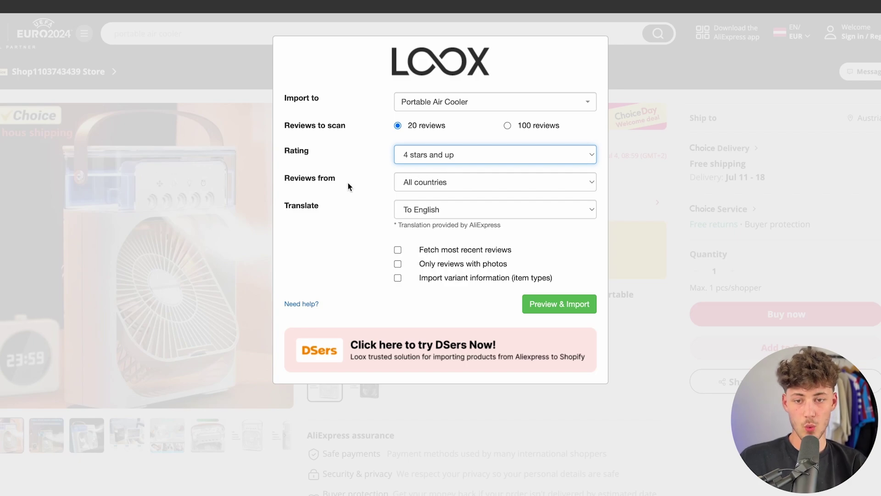
drag(276, 183, 449, 189)
click(449, 189)
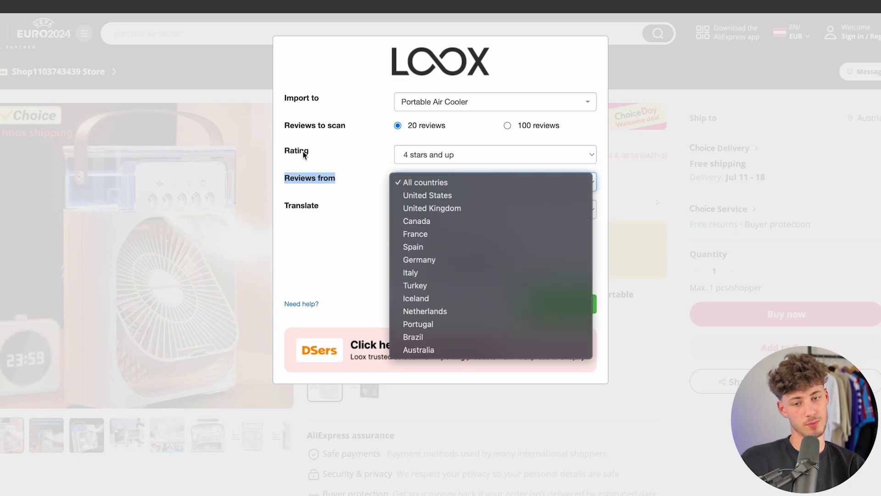
click(322, 225)
key(space)
click(334, 219)
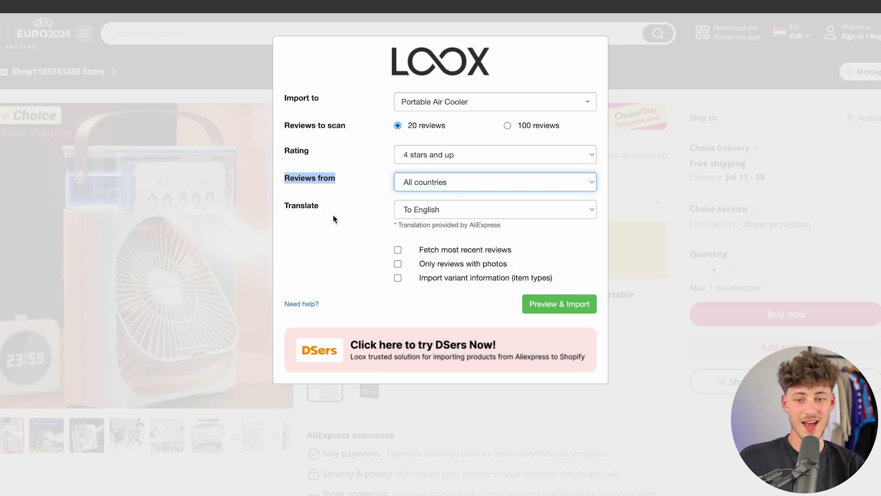
Step: Keep the import translation set to English with the additional review options unchecked, and open the review preview
click(323, 209)
click(429, 207)
click(312, 231)
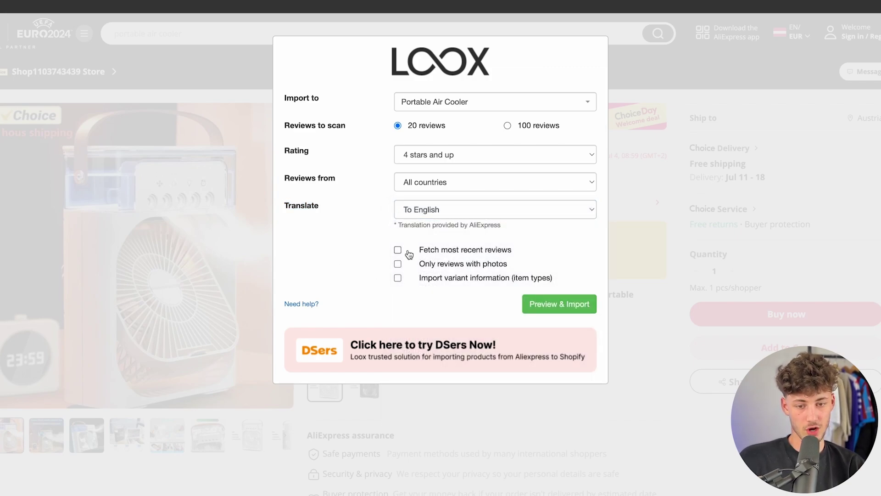
drag(437, 256, 563, 286)
click(364, 252)
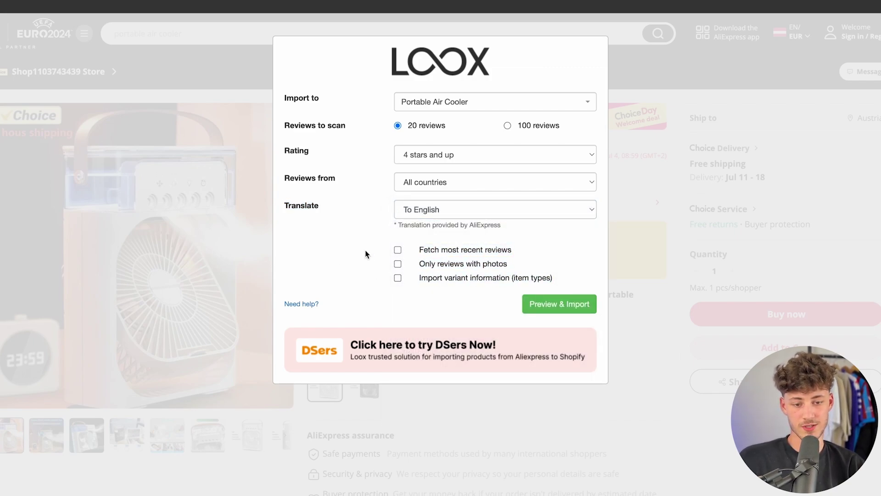
click(554, 307)
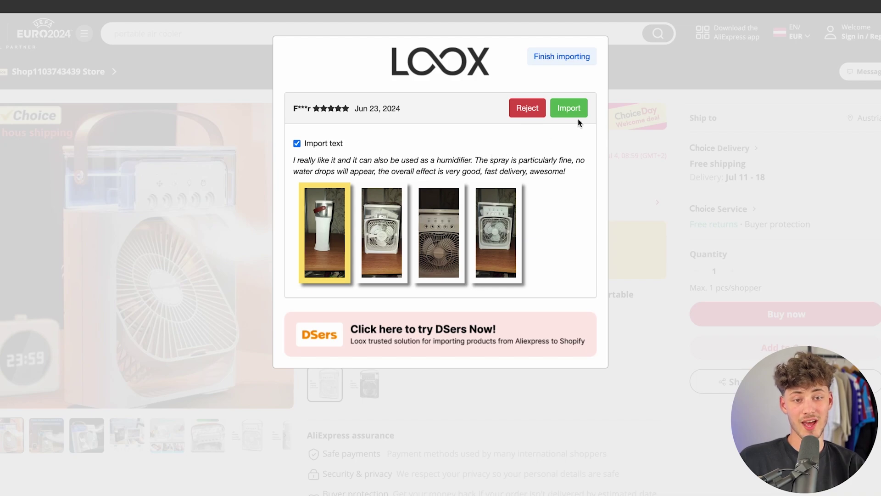
Step: Import the three previewed AliExpress reviews with their text into the Portable Air Cooler product
click(569, 110)
click(571, 114)
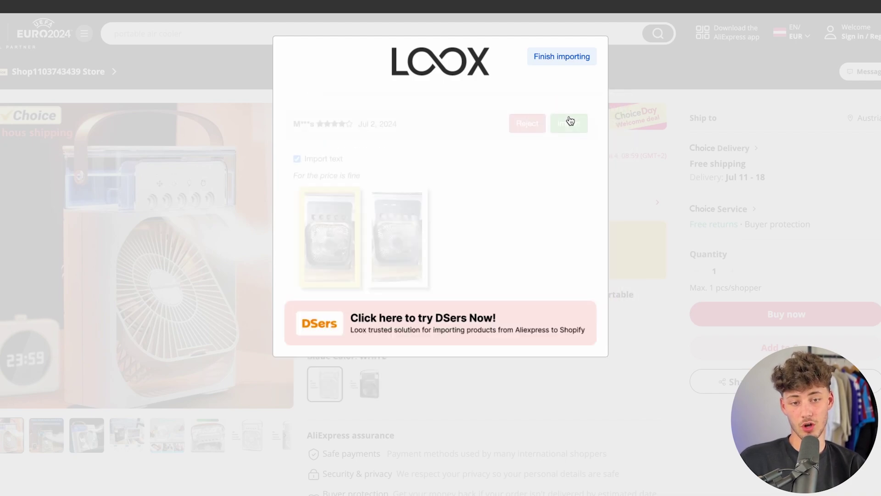
click(573, 116)
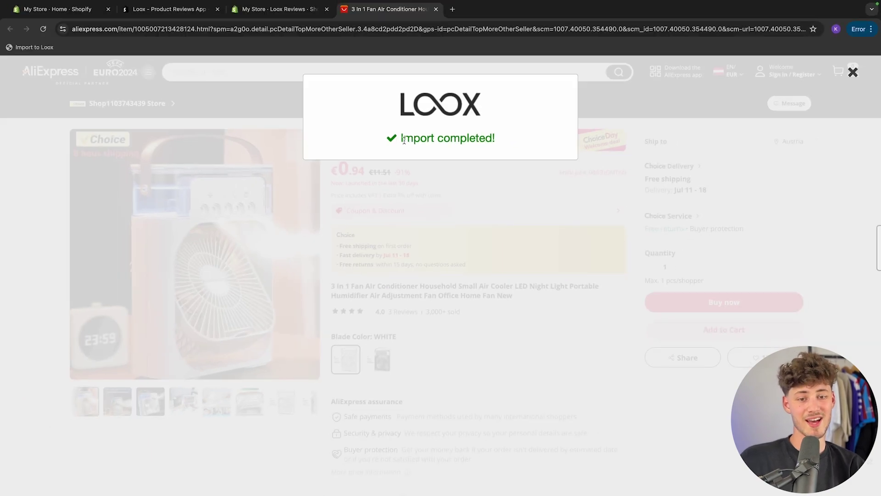
Step: Close the AliExpress product page and open the Manage reviews page in the store's Loox app
click(158, 8)
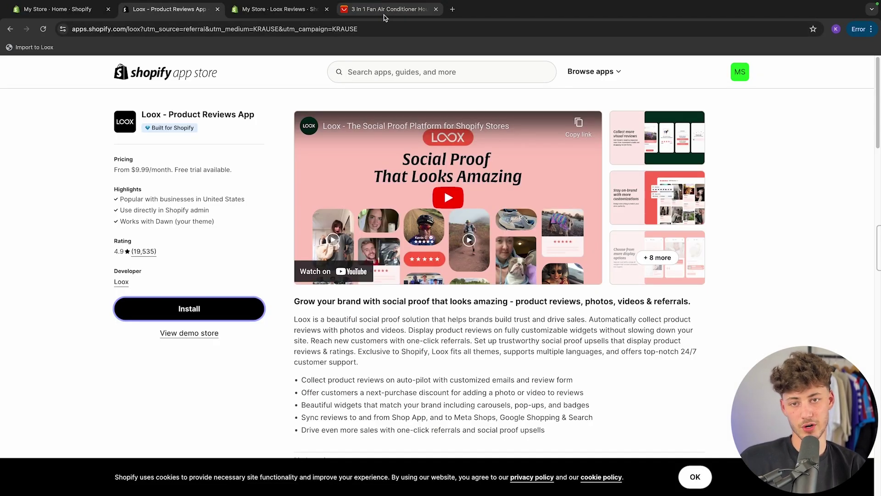
middle_click(380, 16)
click(65, 12)
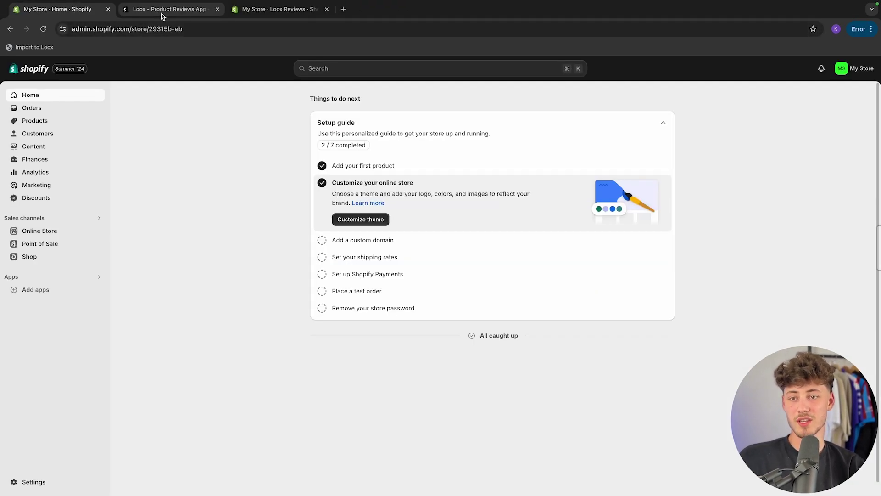
click(182, 12)
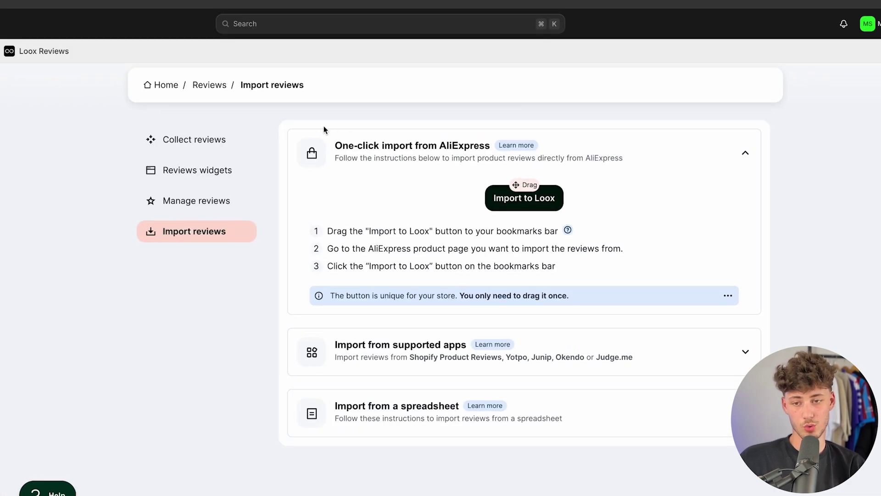
click(210, 86)
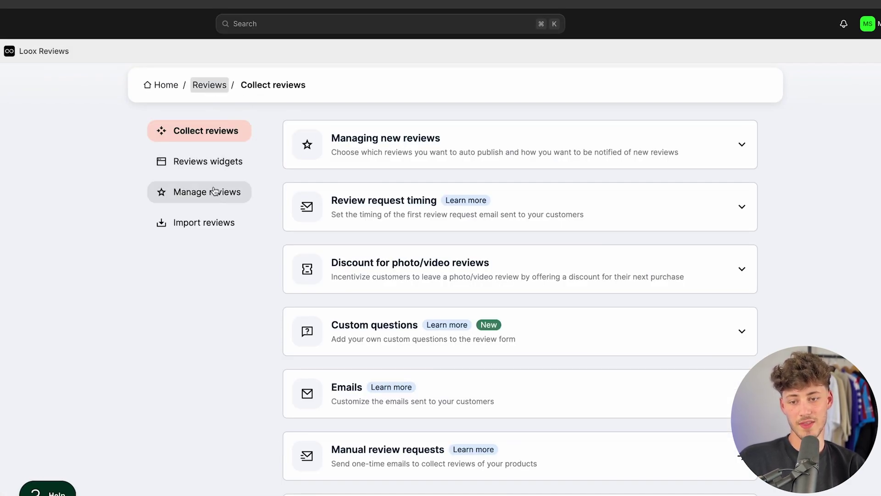
click(195, 195)
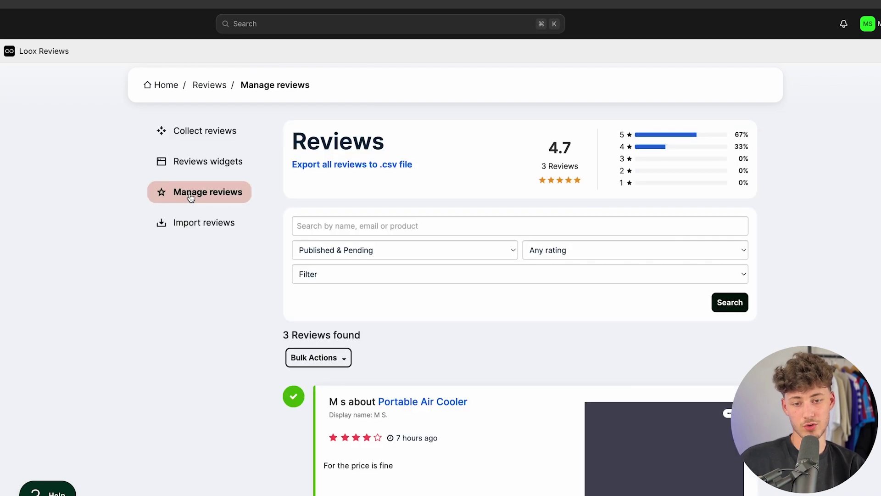
Step: Examine the imported Portable Air Cooler reviews, including their ratings, text, photos and publication status
scroll(494, 259, down, 10)
scroll(492, 238, up, 10)
drag(309, 357, 456, 338)
click(456, 338)
scroll(456, 339, down, 20)
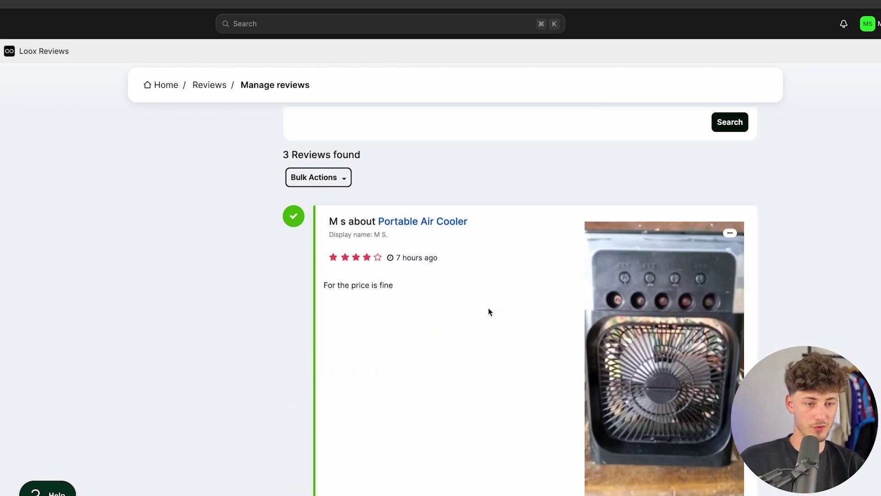
scroll(544, 265, up, 20)
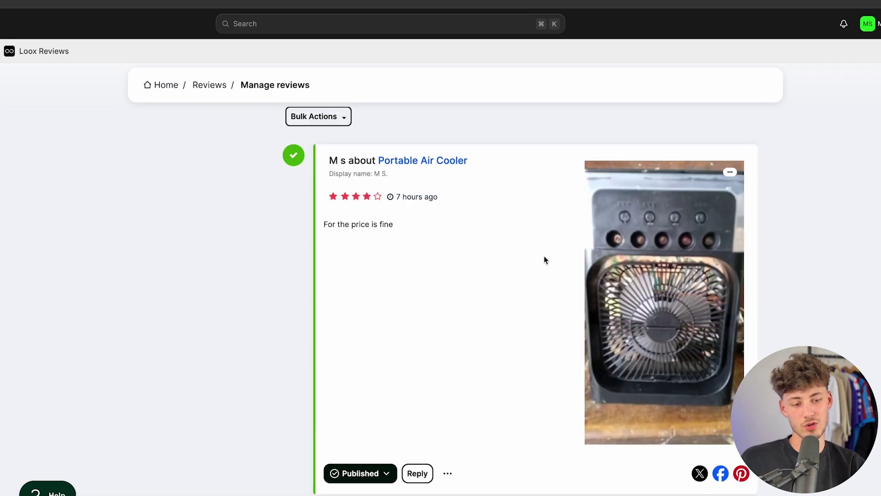
scroll(483, 320, down, 20)
scroll(488, 311, up, 20)
scroll(486, 305, down, 20)
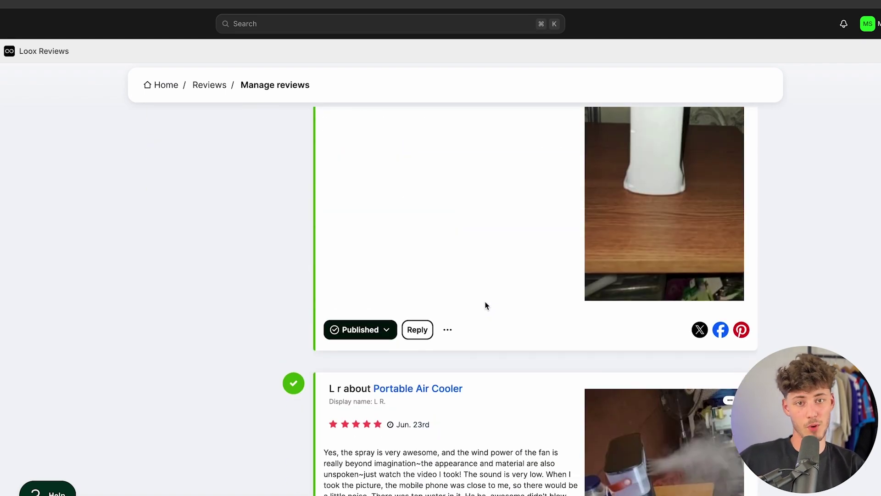
scroll(481, 307, up, 20)
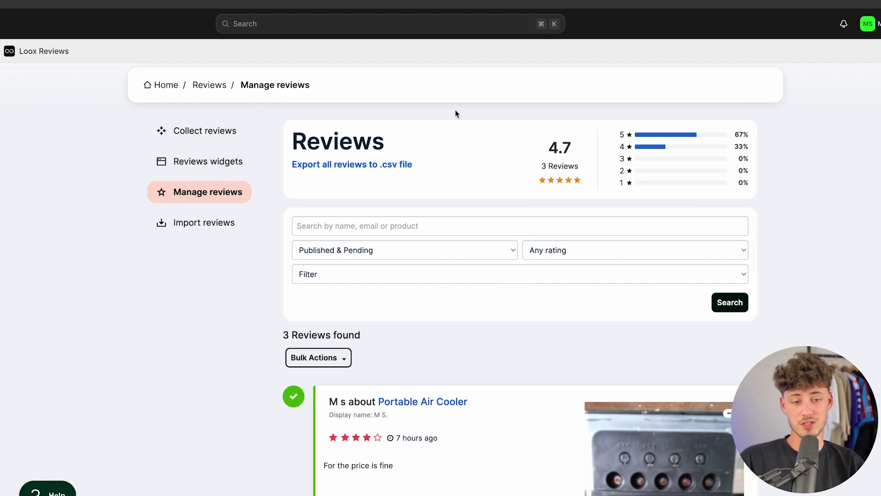
scroll(463, 128, down, 5)
scroll(468, 138, up, 5)
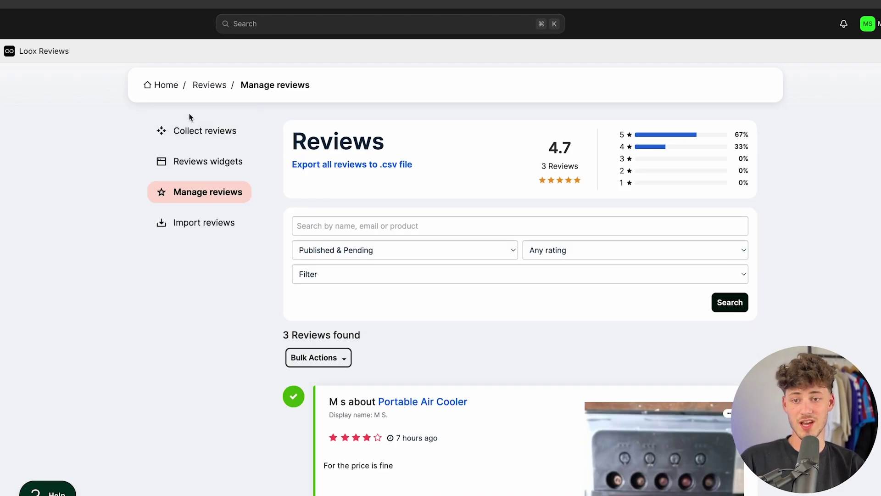
Step: Look over the Reviews, Referrals and Upsells summaries on the Loox home page and return to managing reviews
click(195, 130)
click(161, 84)
scroll(294, 386, down, 5)
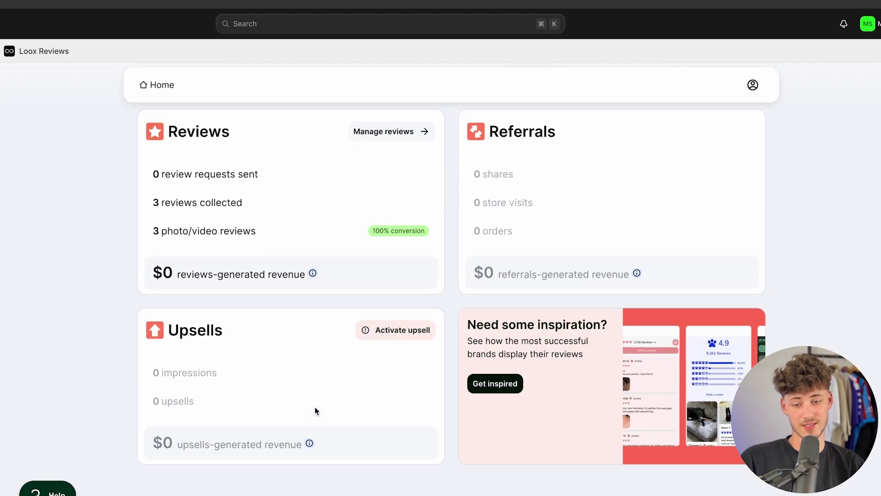
scroll(331, 376, up, 4)
click(381, 338)
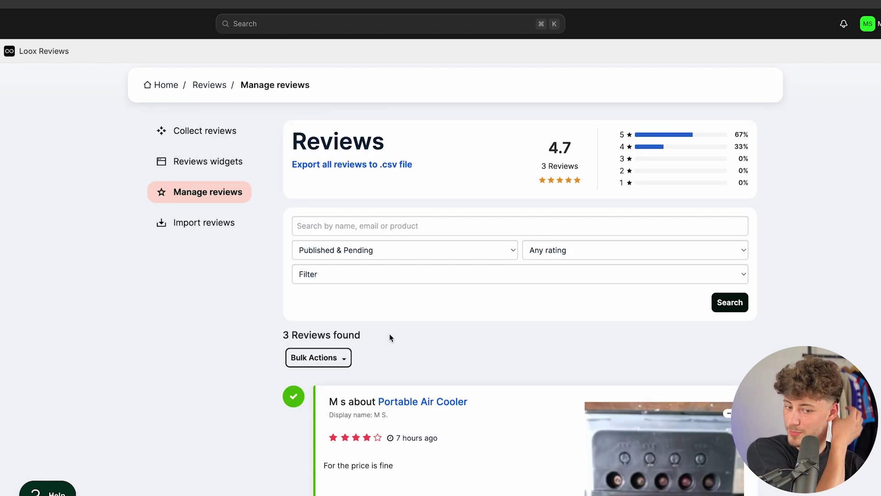
scroll(367, 328, down, 5)
scroll(358, 324, up, 5)
Step: Open the Reviews widgets page and browse the widgets that Loox offers
click(217, 172)
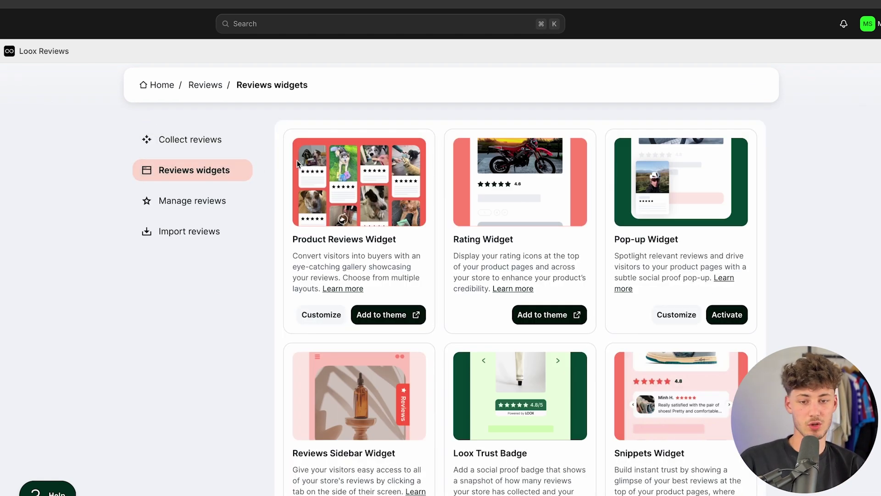
scroll(442, 197, down, 3)
scroll(597, 269, down, 10)
scroll(601, 268, up, 10)
scroll(599, 267, down, 6)
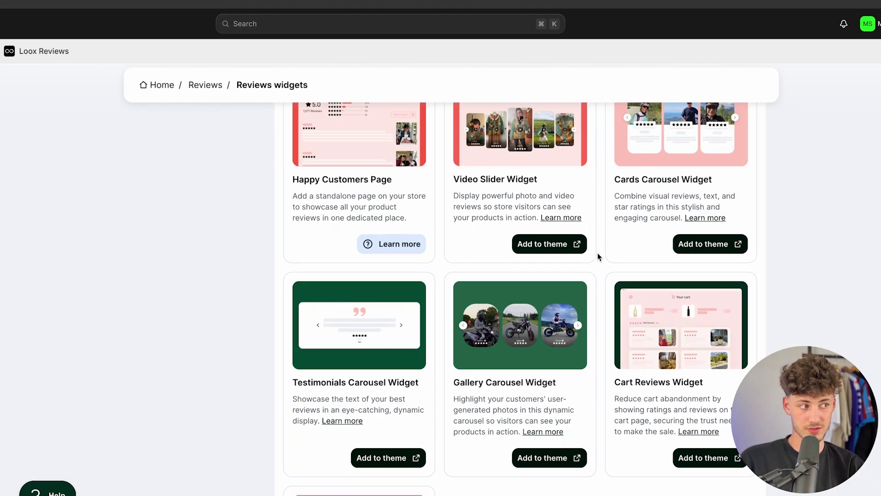
scroll(587, 262, up, 6)
Step: Read what the Product Reviews Widget, Rating Widget and Pop-up Widget each do
drag(292, 241, 370, 256)
click(344, 254)
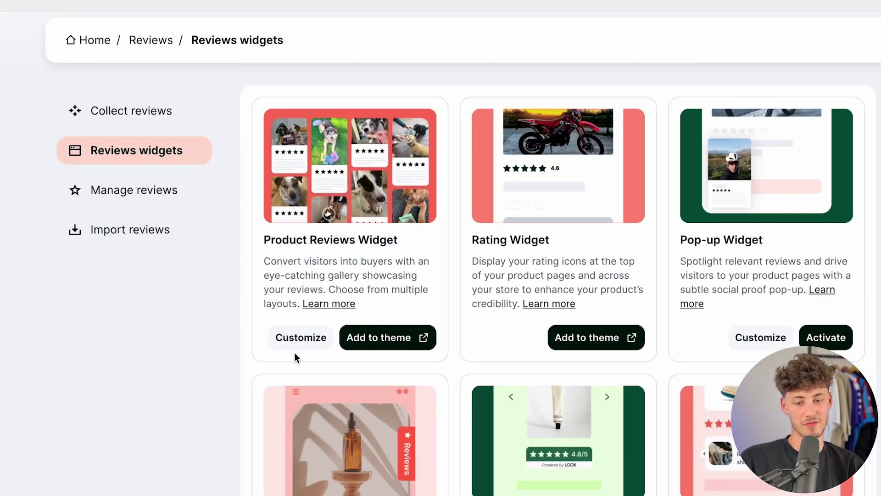
drag(355, 227, 513, 247)
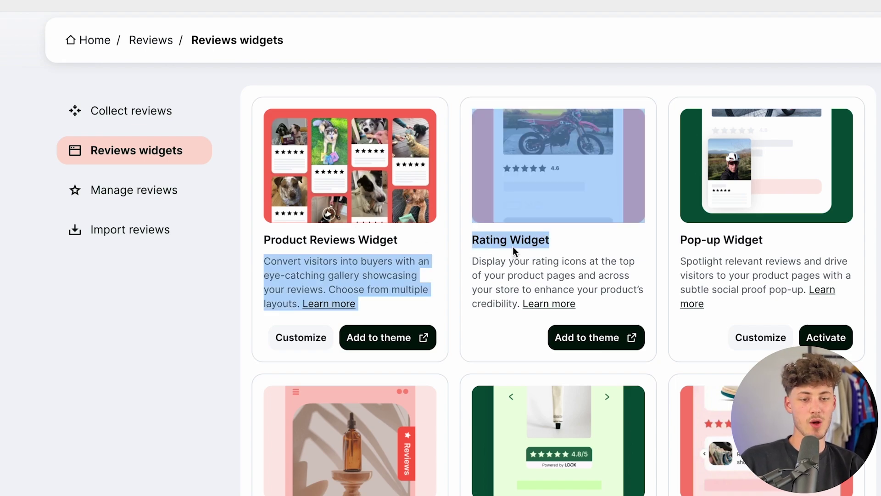
triple_click(511, 249)
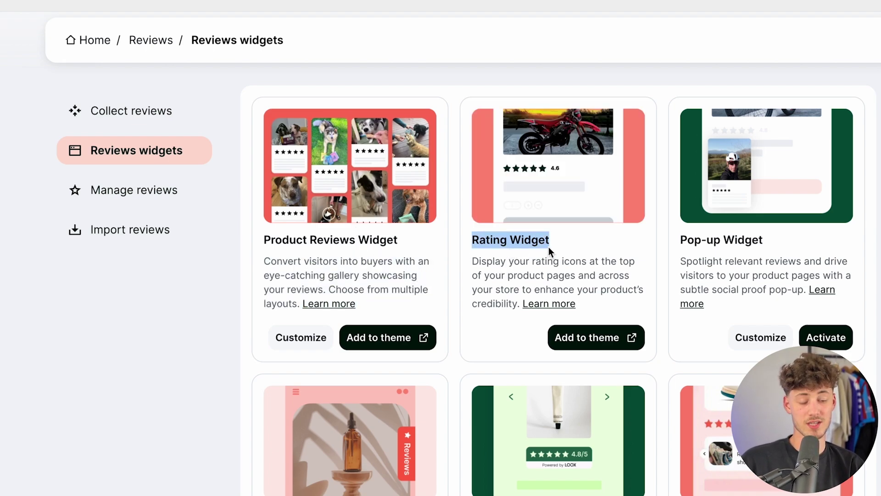
click(758, 254)
drag(686, 237, 786, 250)
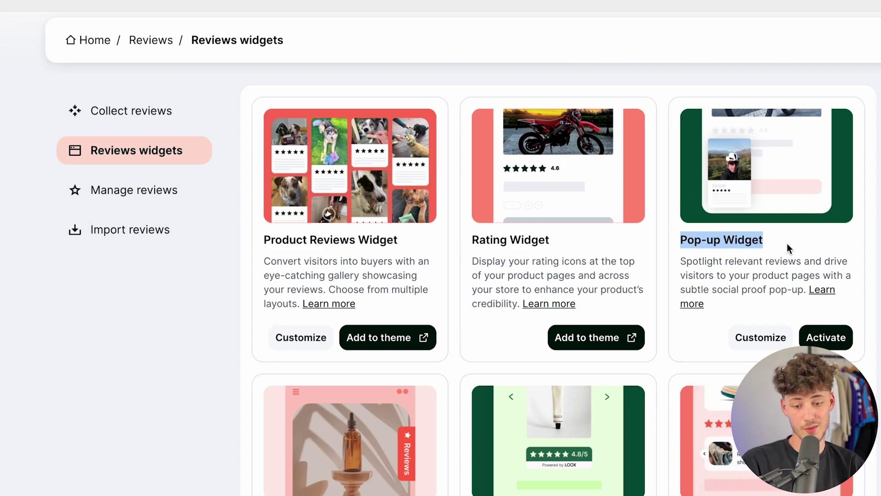
Step: Examine the remaining widgets, from the Reviews Sidebar and Snippets widgets to the carousels and Floating Product Reviews Widget
scroll(321, 370, down, 5)
drag(252, 248, 427, 266)
click(428, 266)
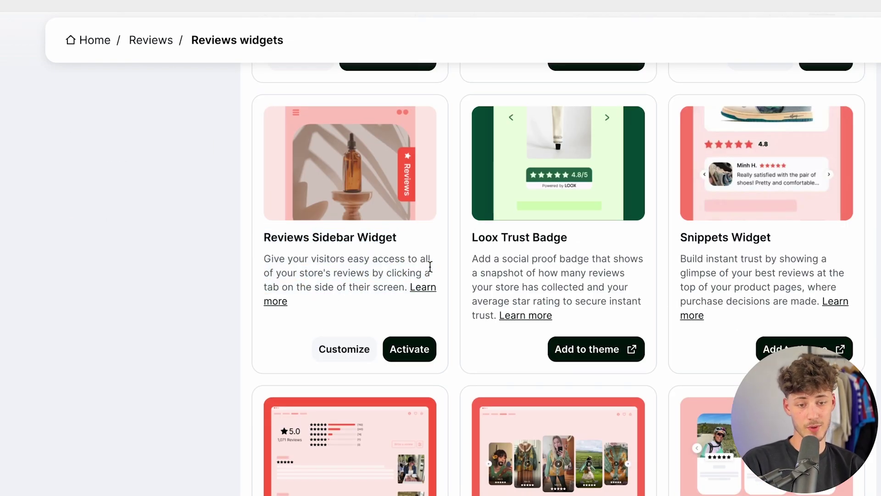
drag(671, 233, 807, 259)
scroll(807, 260, down, 6)
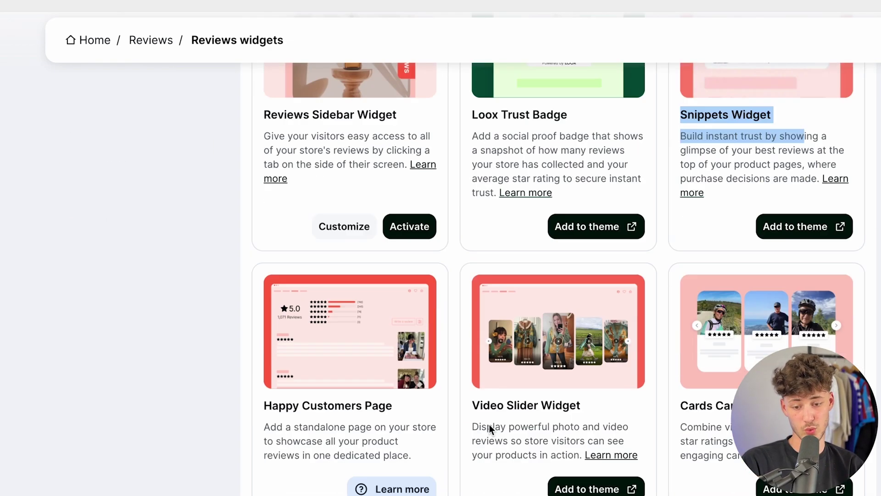
drag(311, 294, 671, 308)
click(671, 308)
scroll(822, 351, down, 7)
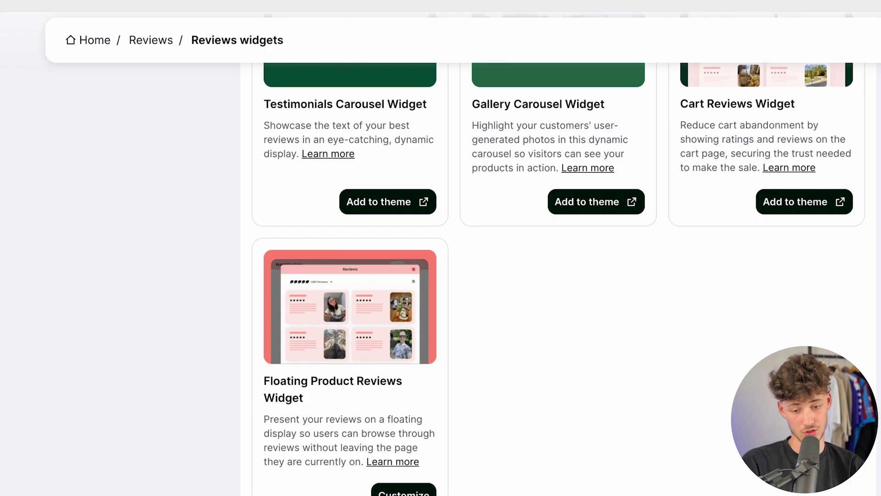
scroll(822, 351, up, 6)
scroll(822, 351, up, 4)
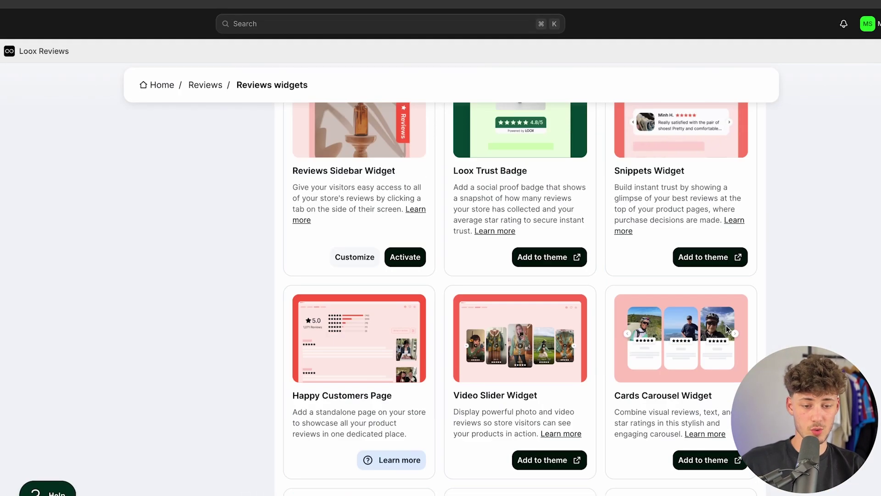
scroll(726, 326, up, 1)
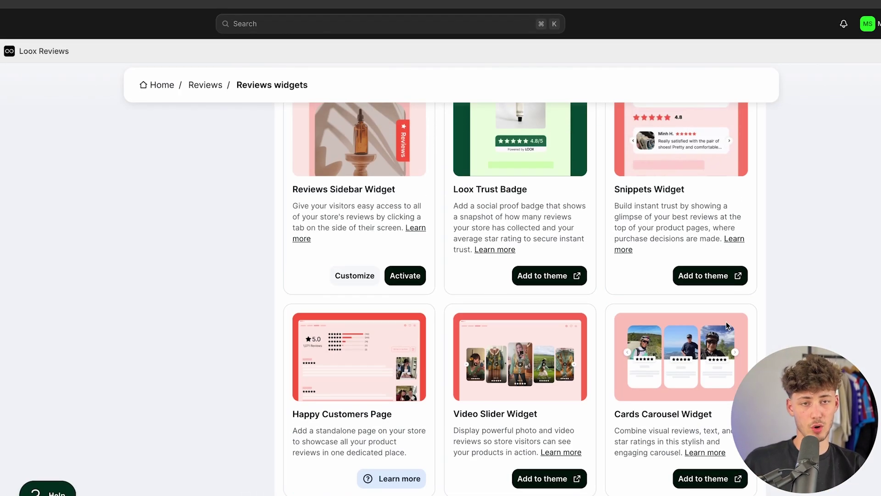
scroll(727, 318, up, 5)
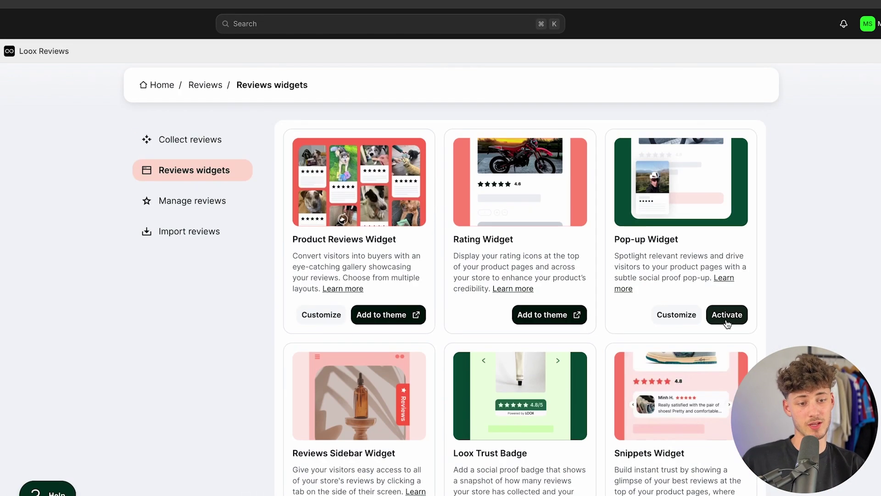
Step: Activate the Pop-up Widget for the store
drag(287, 237, 398, 238)
click(397, 242)
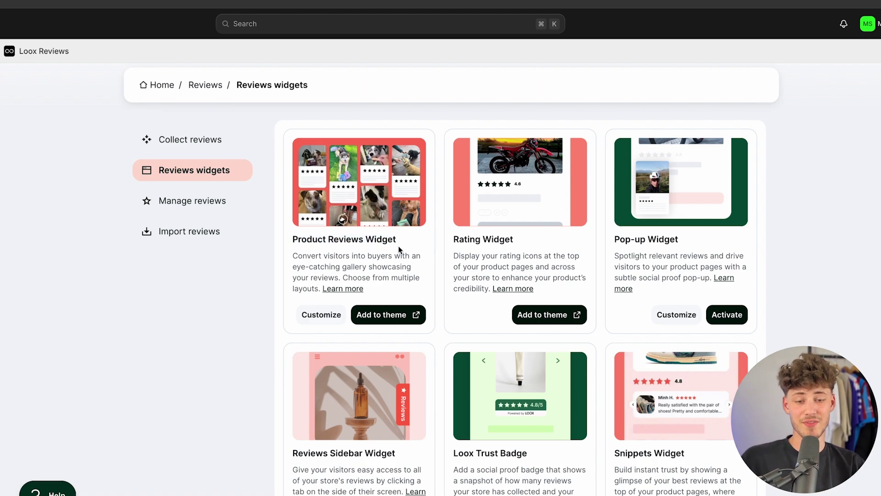
drag(453, 239, 525, 243)
click(528, 244)
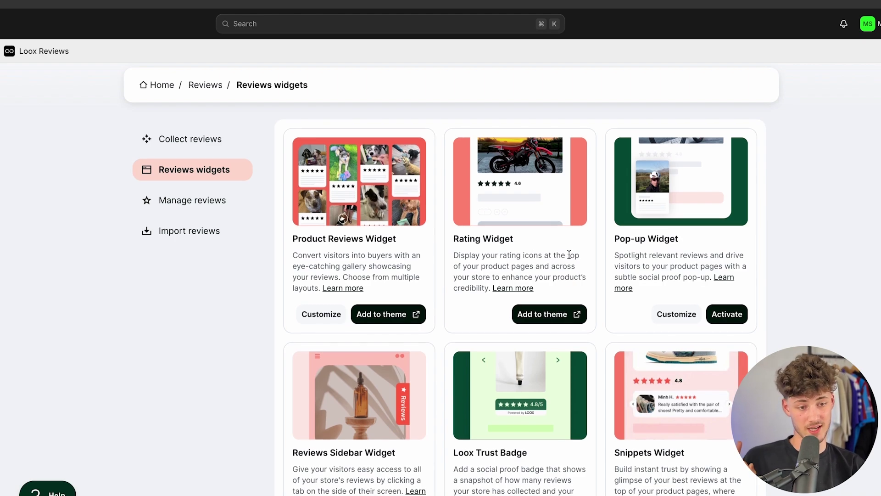
scroll(571, 252, down, 1)
drag(621, 230, 698, 238)
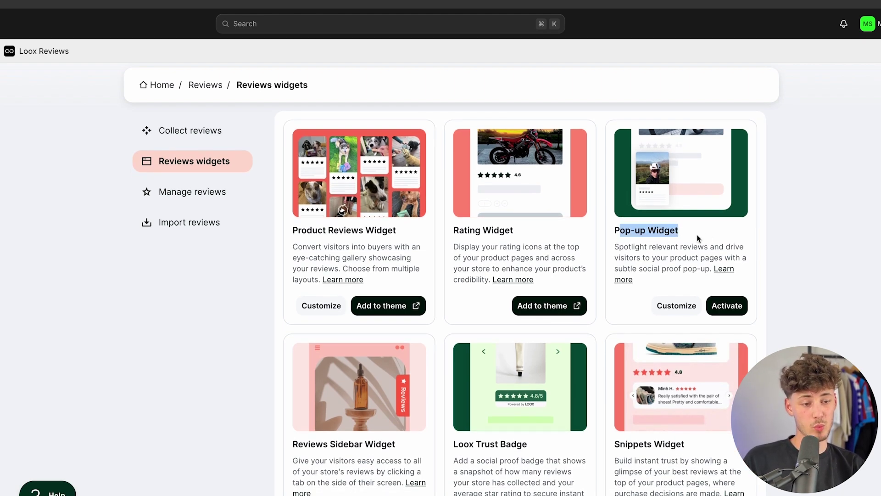
click(734, 297)
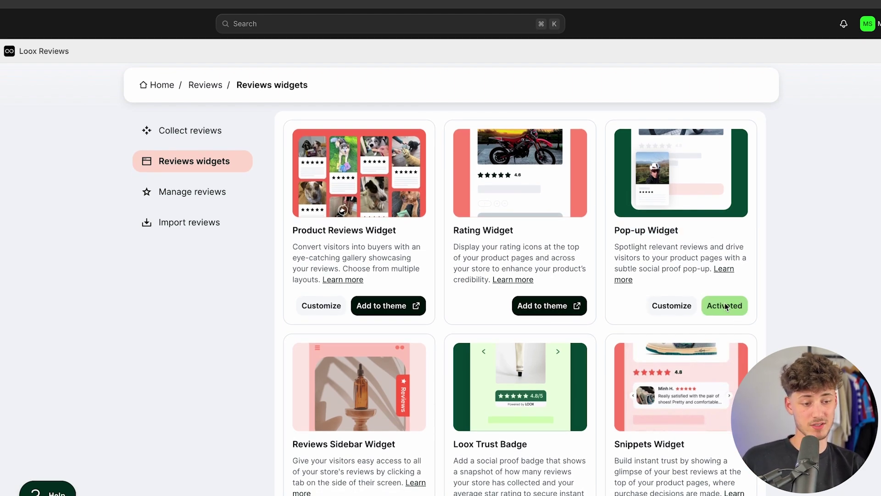
Step: Add the Snippets Widget to the theme's default product template
scroll(754, 315, down, 5)
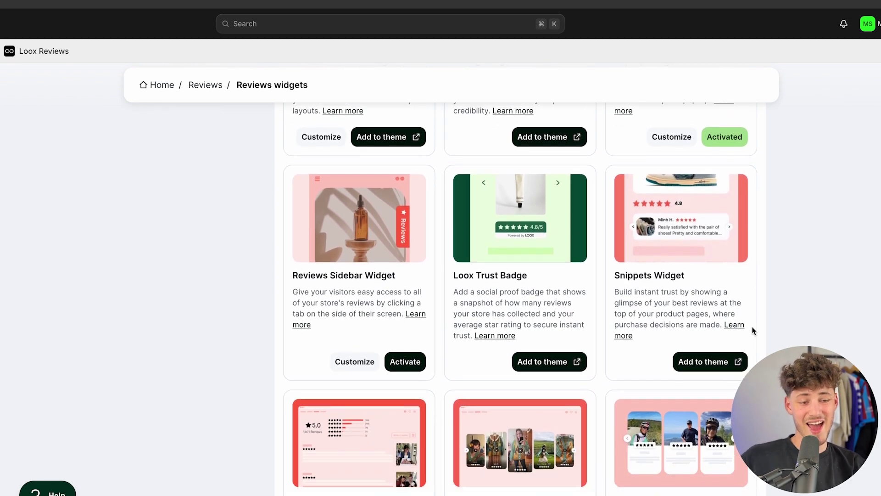
drag(630, 241, 685, 238)
click(668, 286)
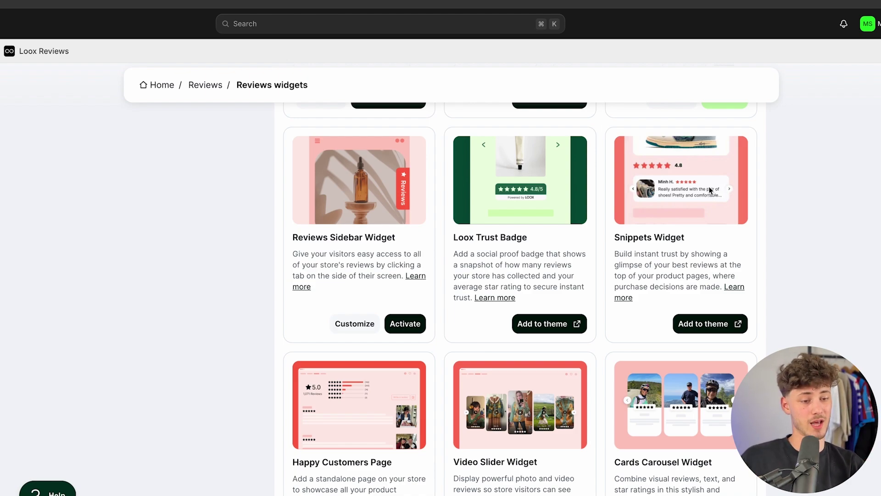
click(703, 326)
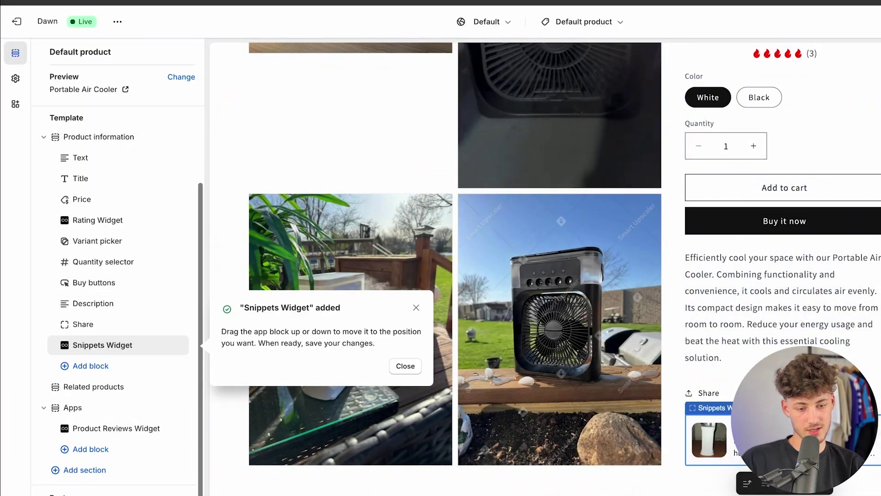
Step: Move the Snippets Widget block directly below the Rating Widget in Product information and save the theme
drag(55, 345, 137, 241)
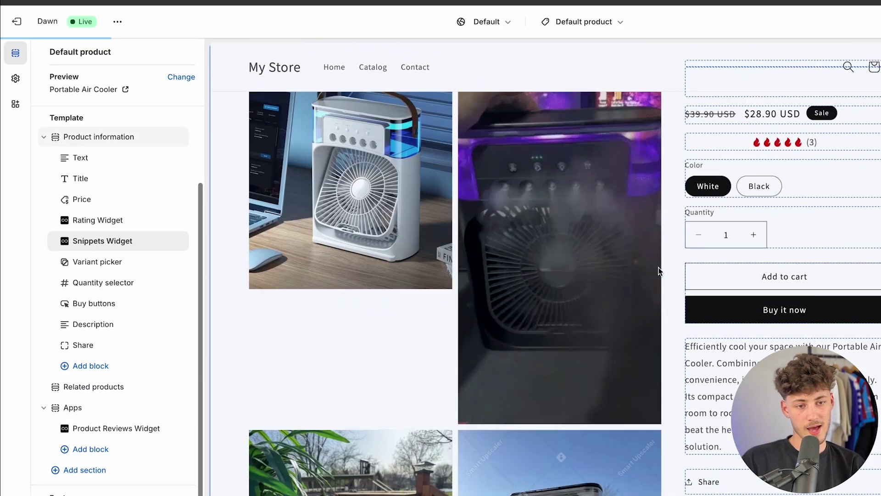
click(701, 198)
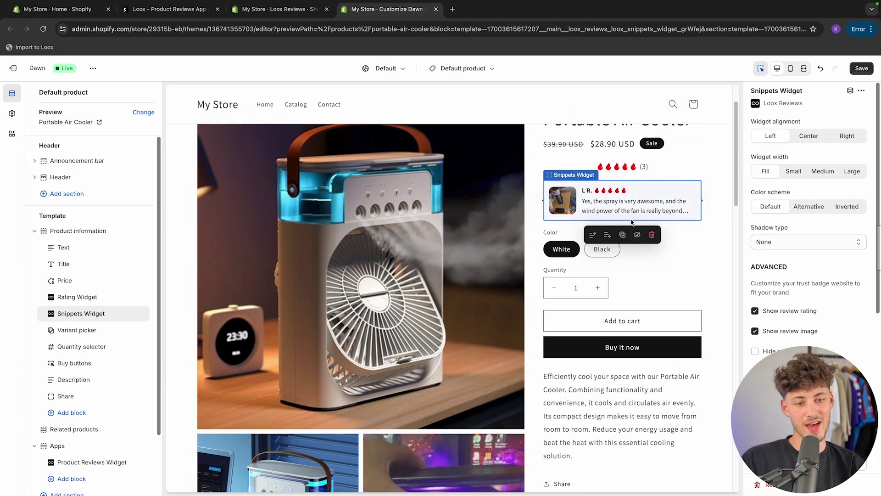
click(871, 68)
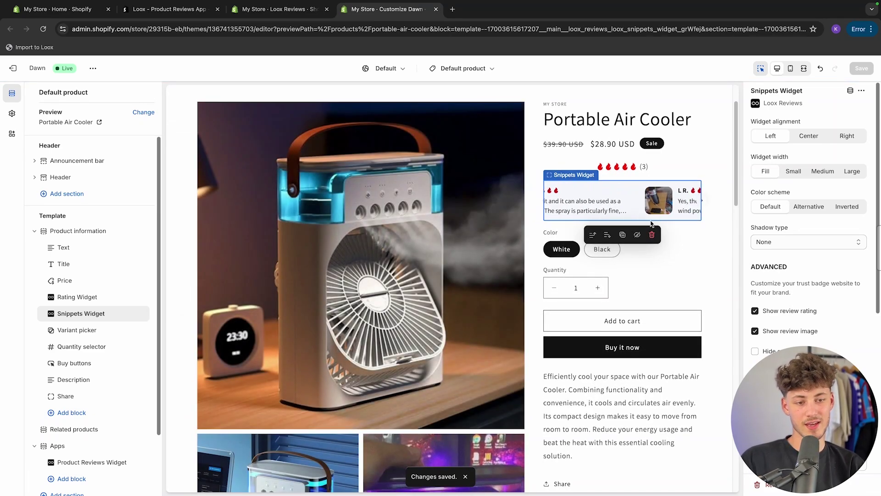
Step: Check how the review pop-up displays on the Portable Air Cooler product page preview
scroll(439, 266, down, 3)
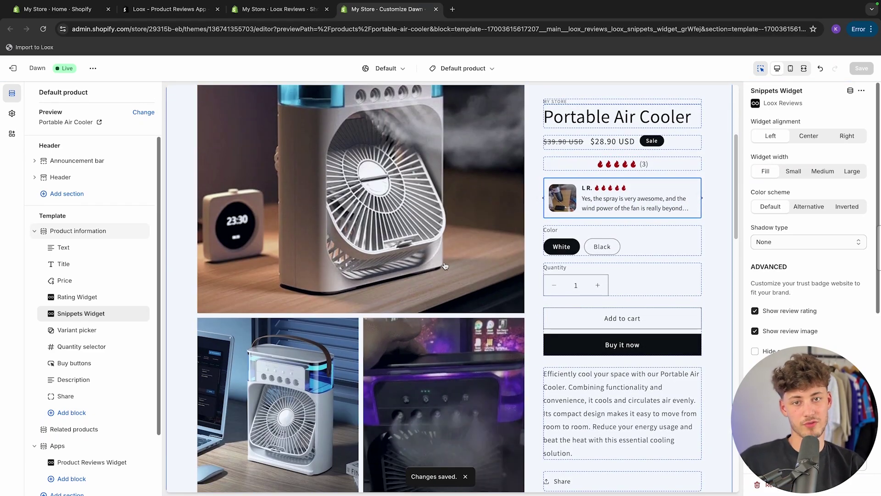
click(198, 376)
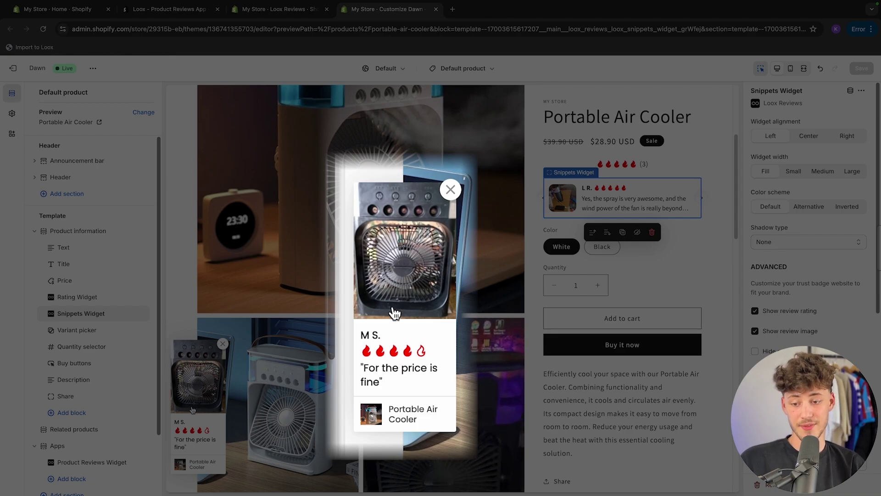
click(336, 372)
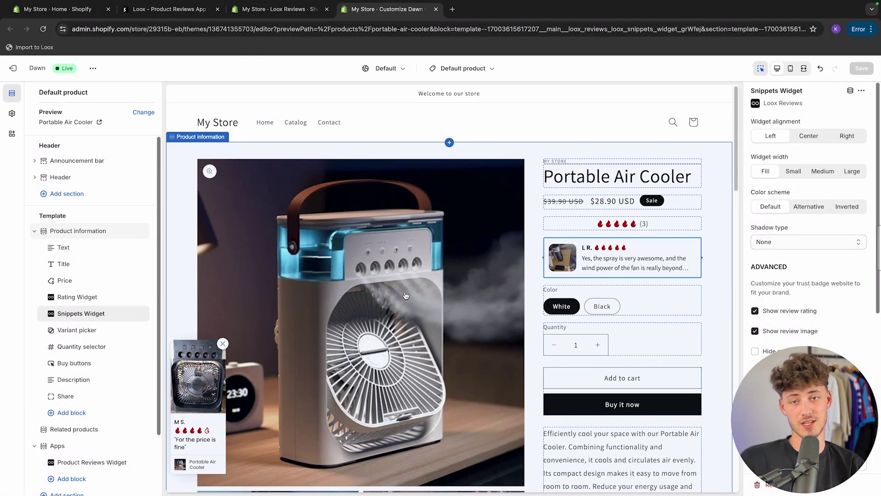
Step: Return to the Loox Reviews widgets page and look over the remaining slider and carousel widgets
click(276, 9)
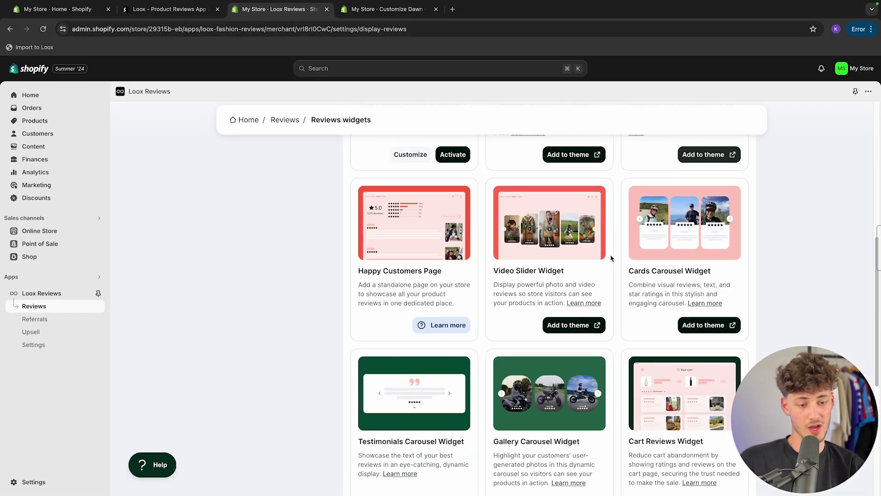
drag(630, 272, 758, 270)
click(764, 270)
scroll(762, 275, down, 5)
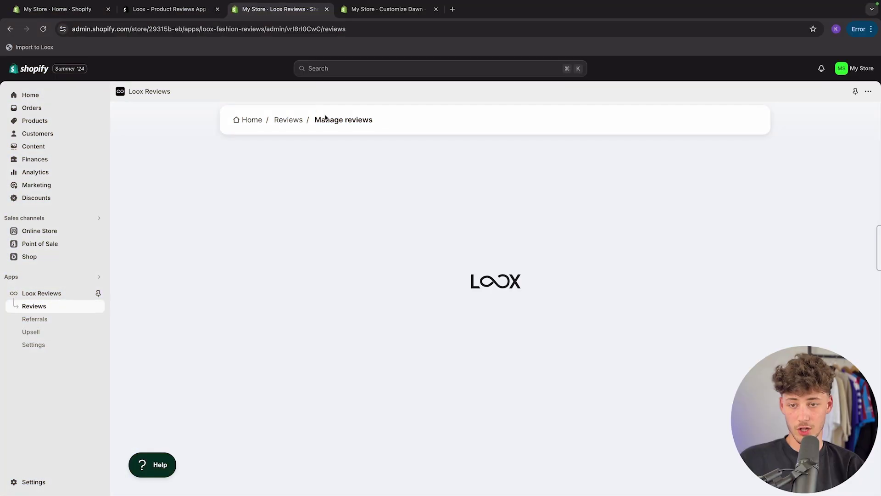
Step: Open the Loox home page and examine the Reviews, Referrals and Upsells sections of the Performance Overview
scroll(622, 228, down, 4)
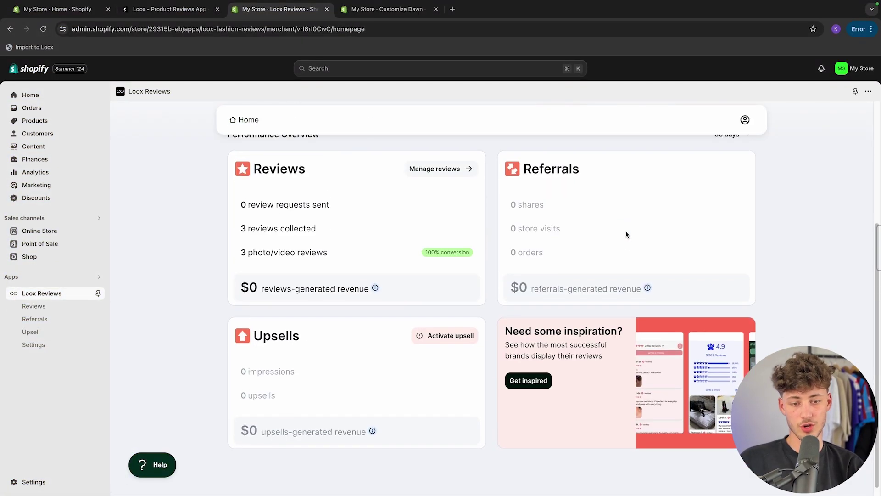
click(592, 195)
double_click(596, 194)
click(596, 192)
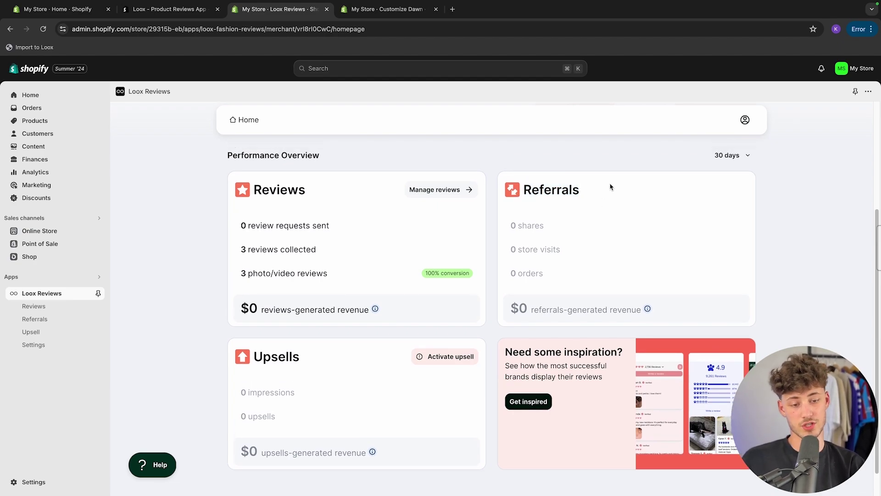
scroll(272, 326, down, 1)
drag(253, 321, 337, 328)
click(295, 337)
scroll(307, 330, up, 5)
scroll(313, 332, down, 5)
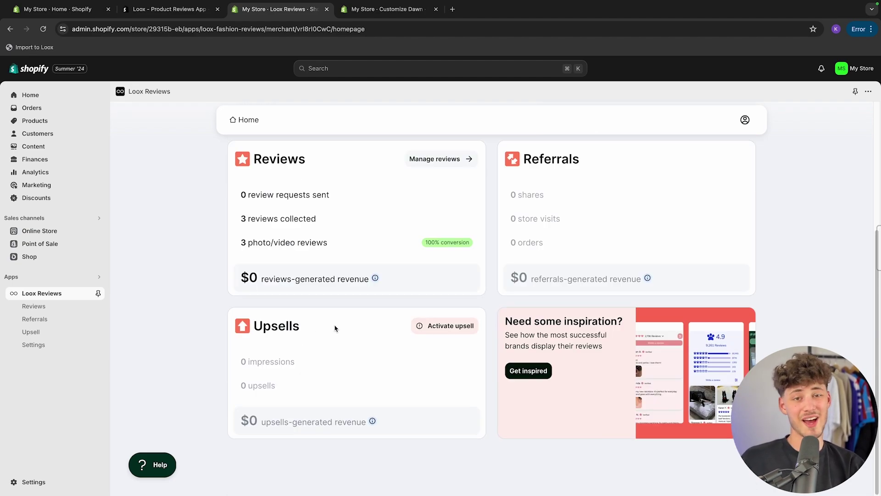